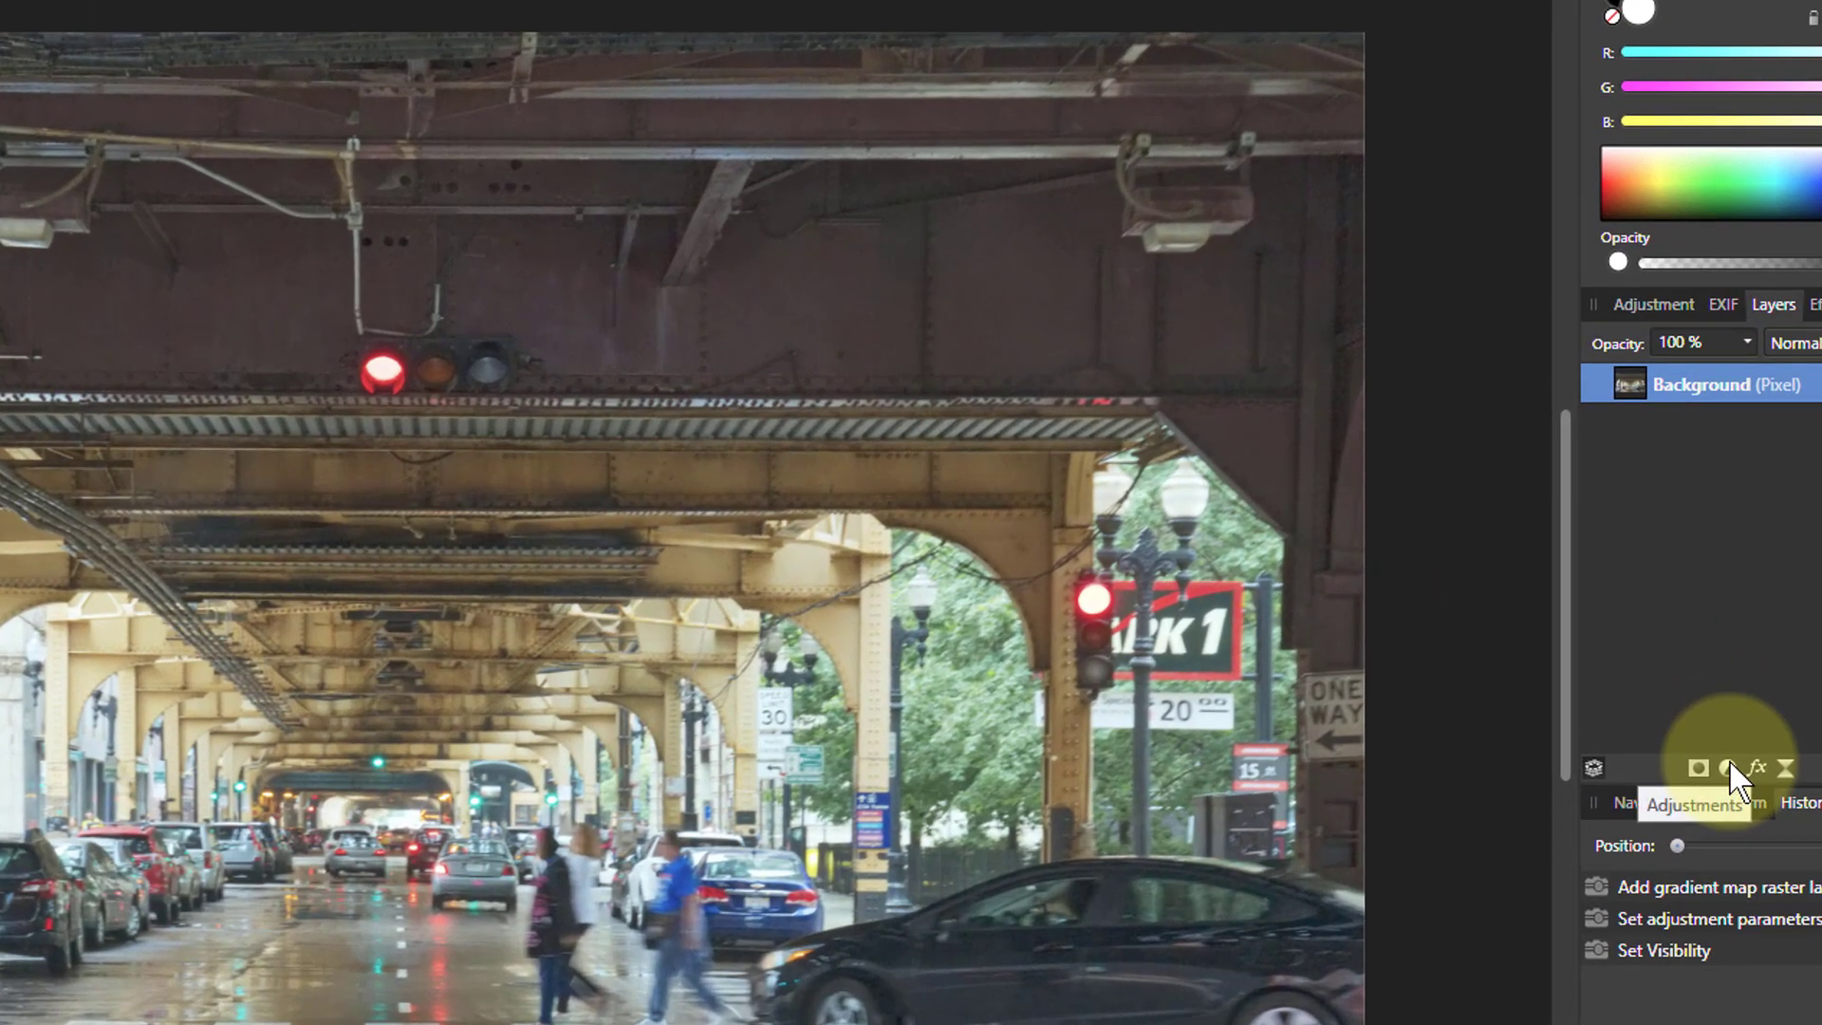
- Add a Gradient Map adjustment to the Background layer and select the green middle stop of its gradient
click(1702, 715)
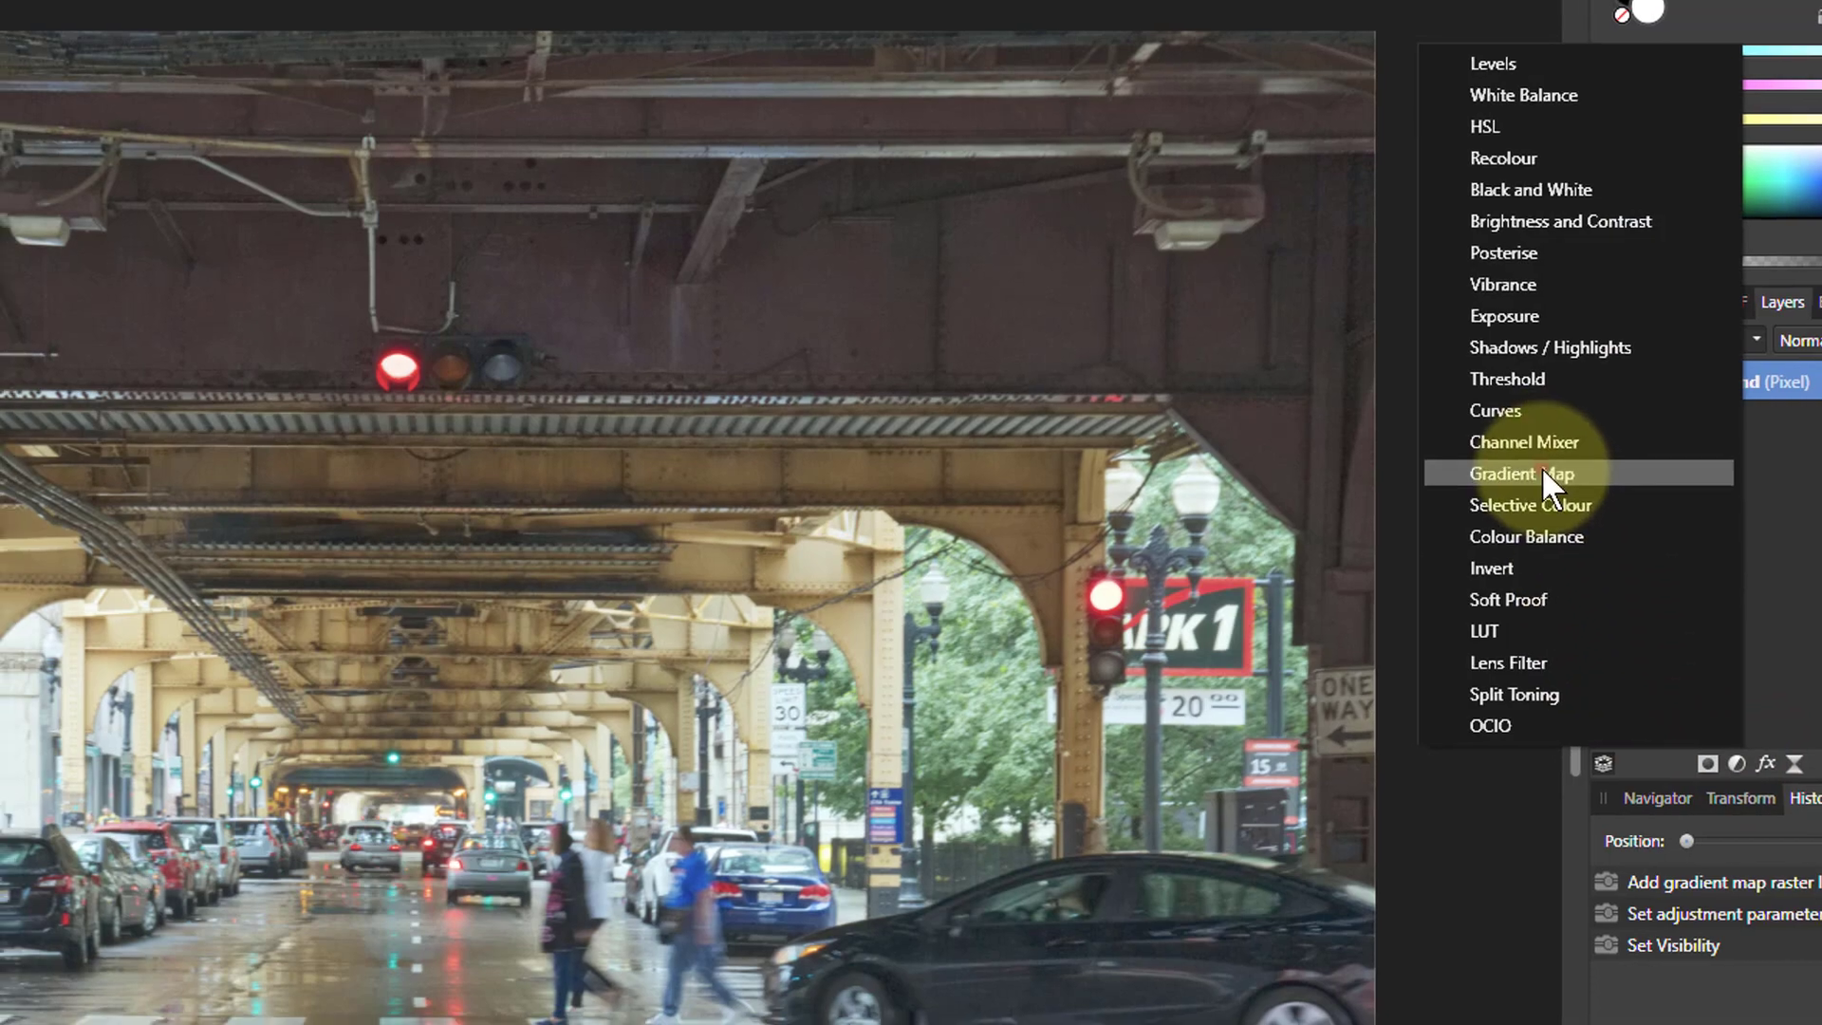
click(1532, 474)
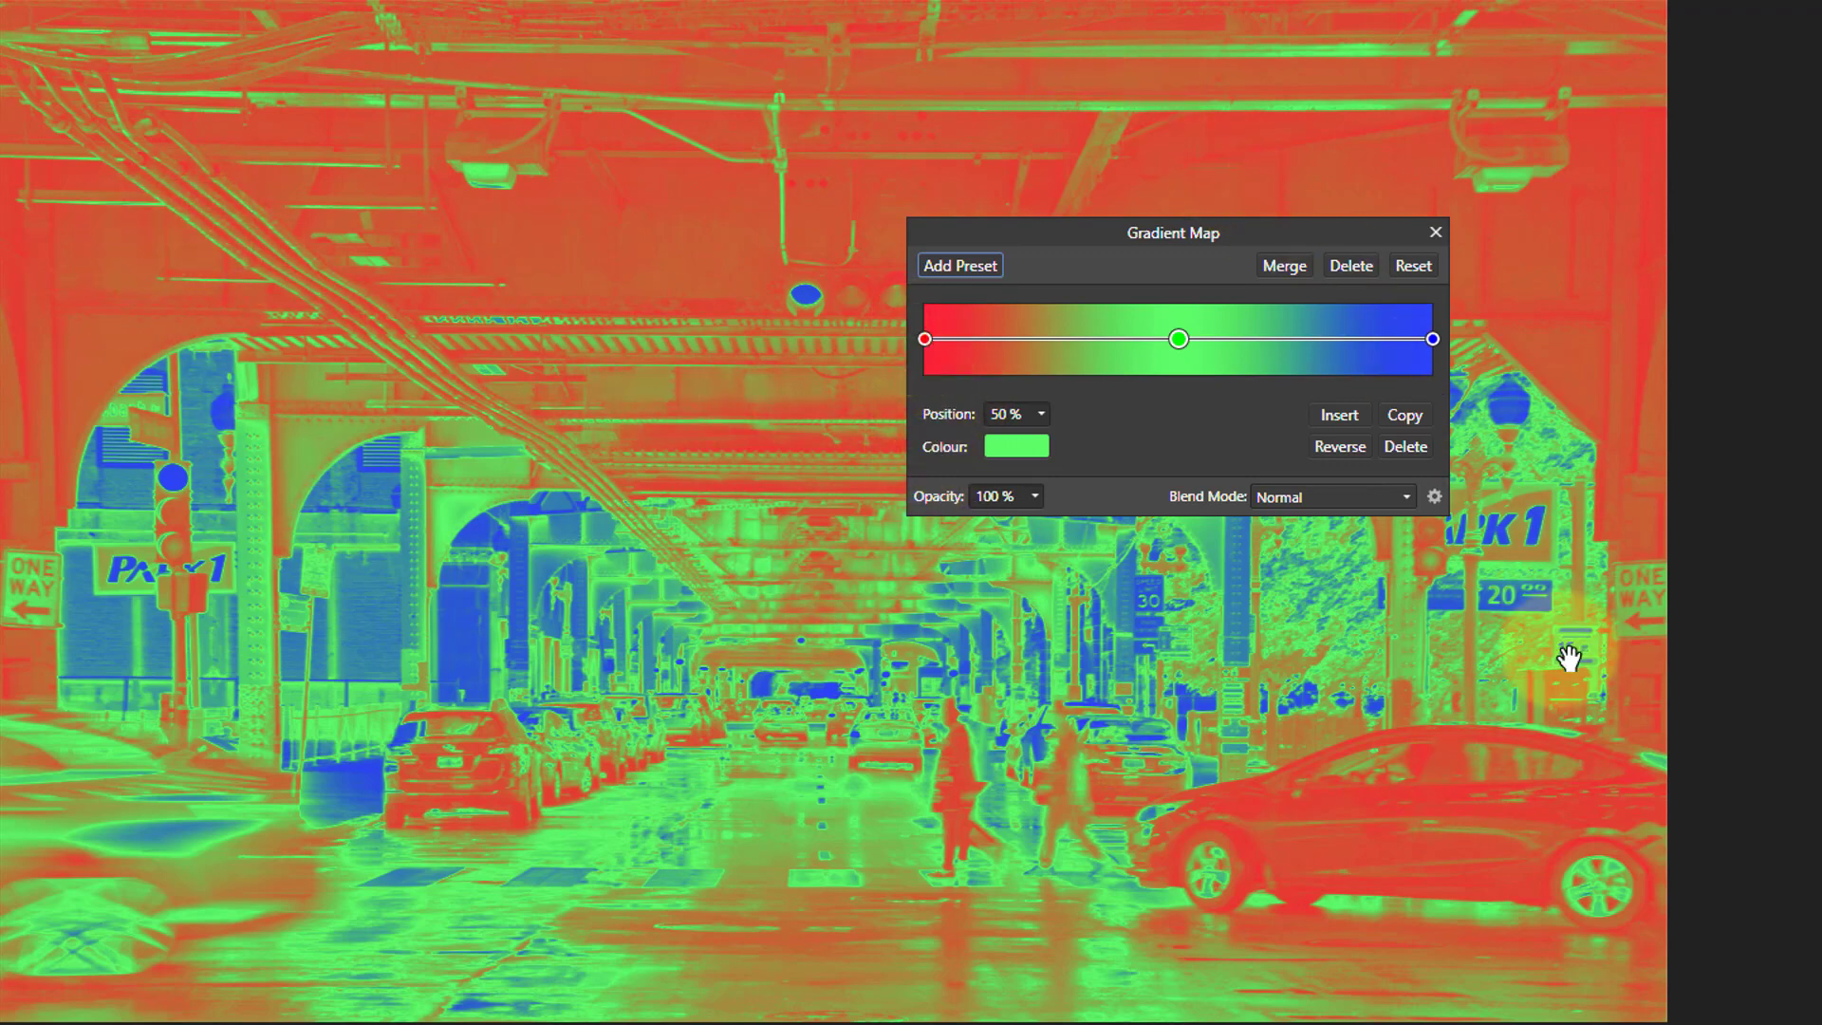
click(1177, 338)
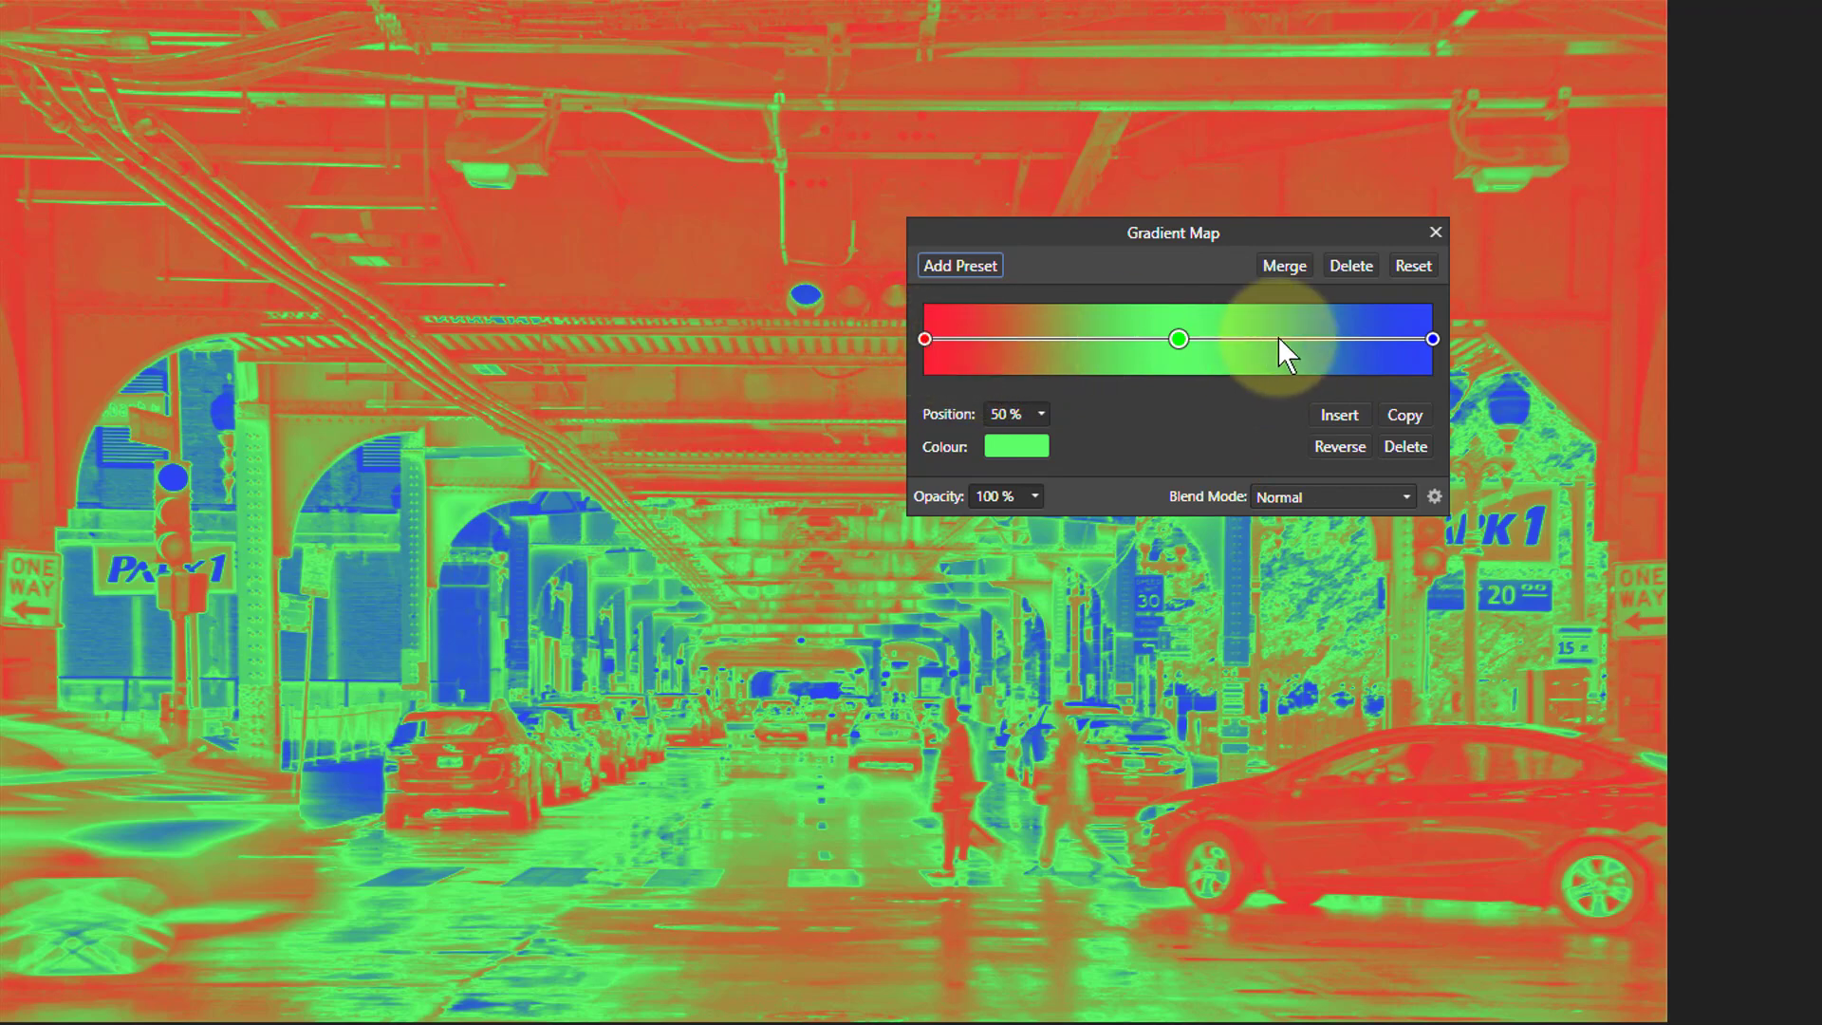
- Copy the gradient's red start stop to 25% and recolour the start stop black (RGB 0, 0, 0)
click(923, 339)
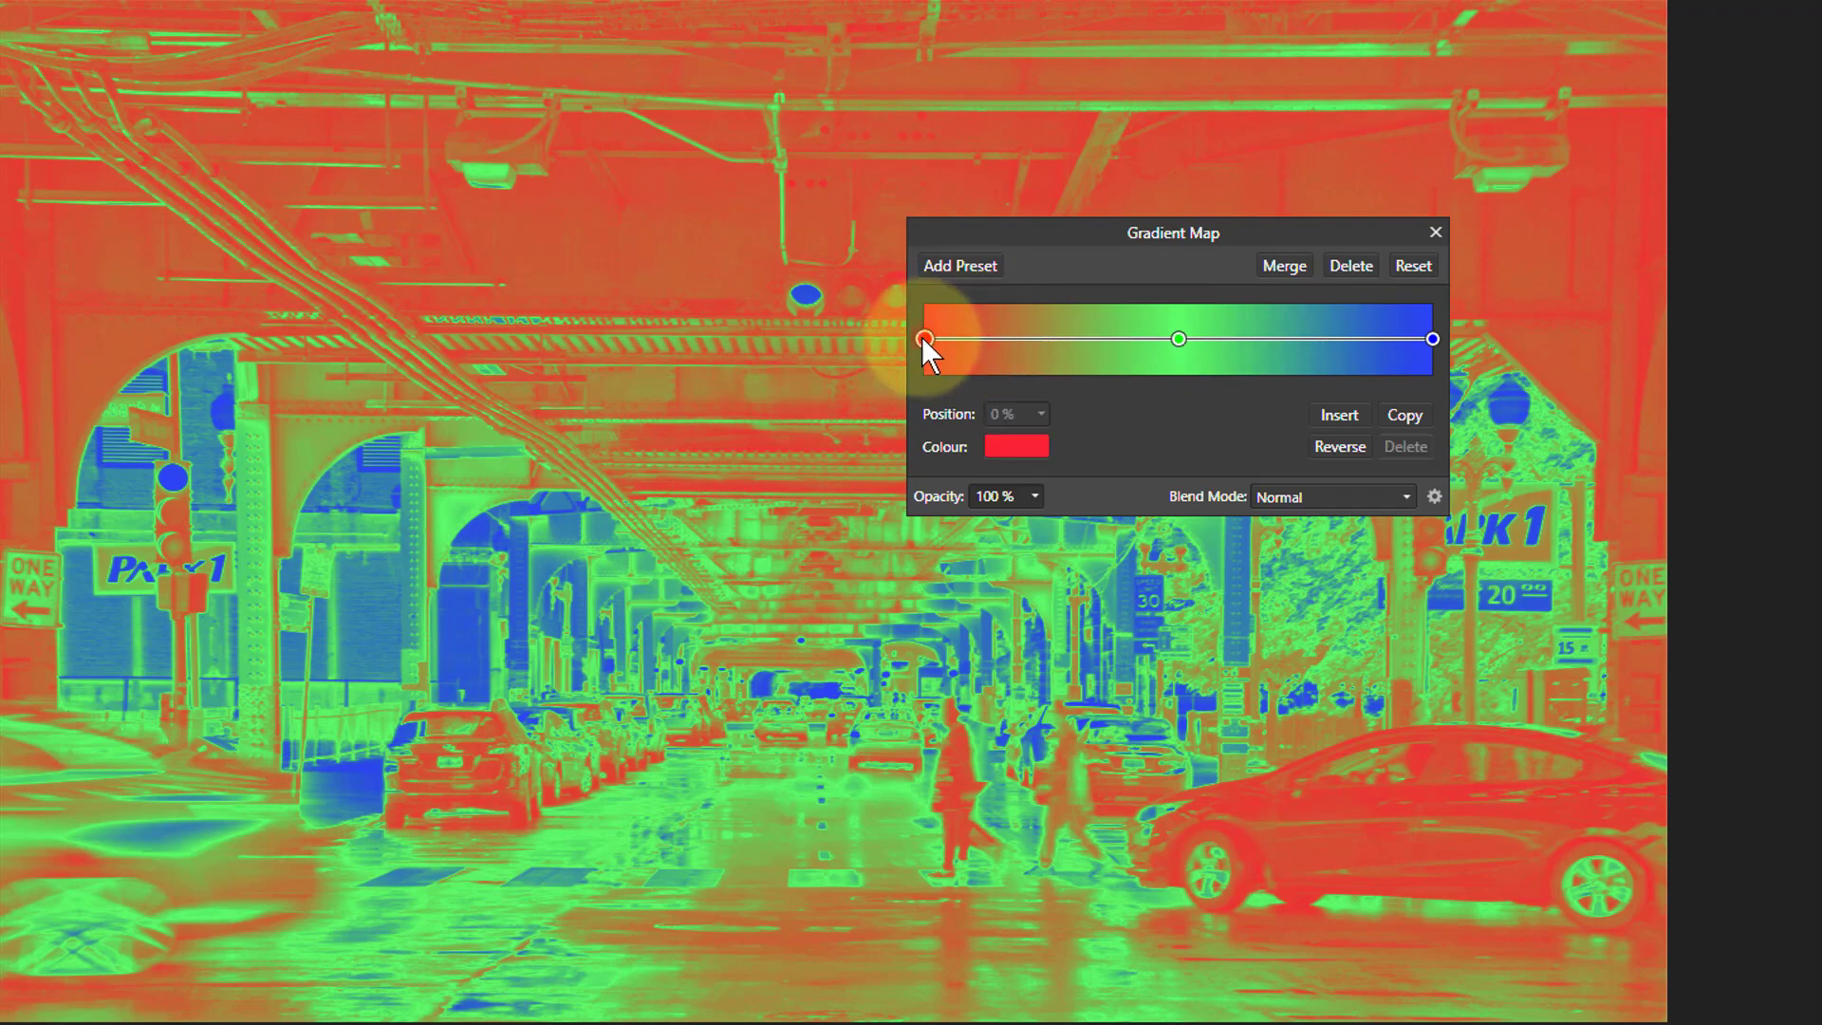
click(1406, 415)
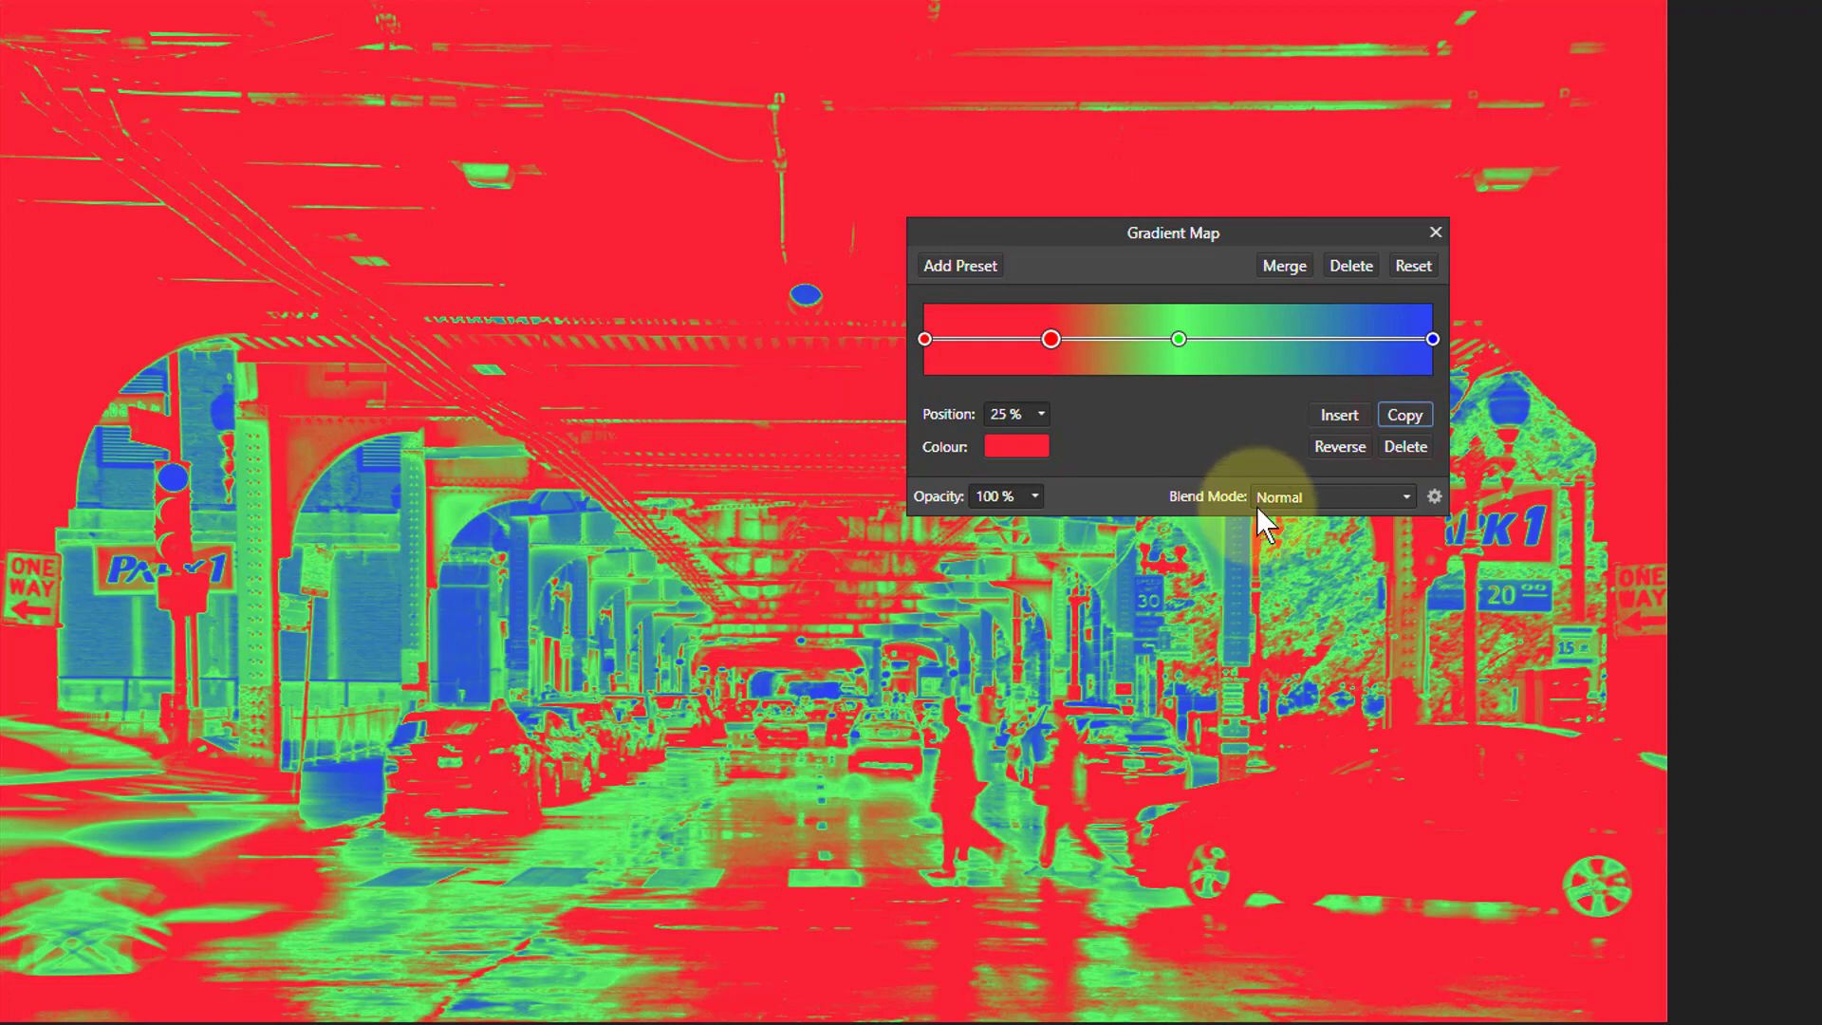
click(925, 341)
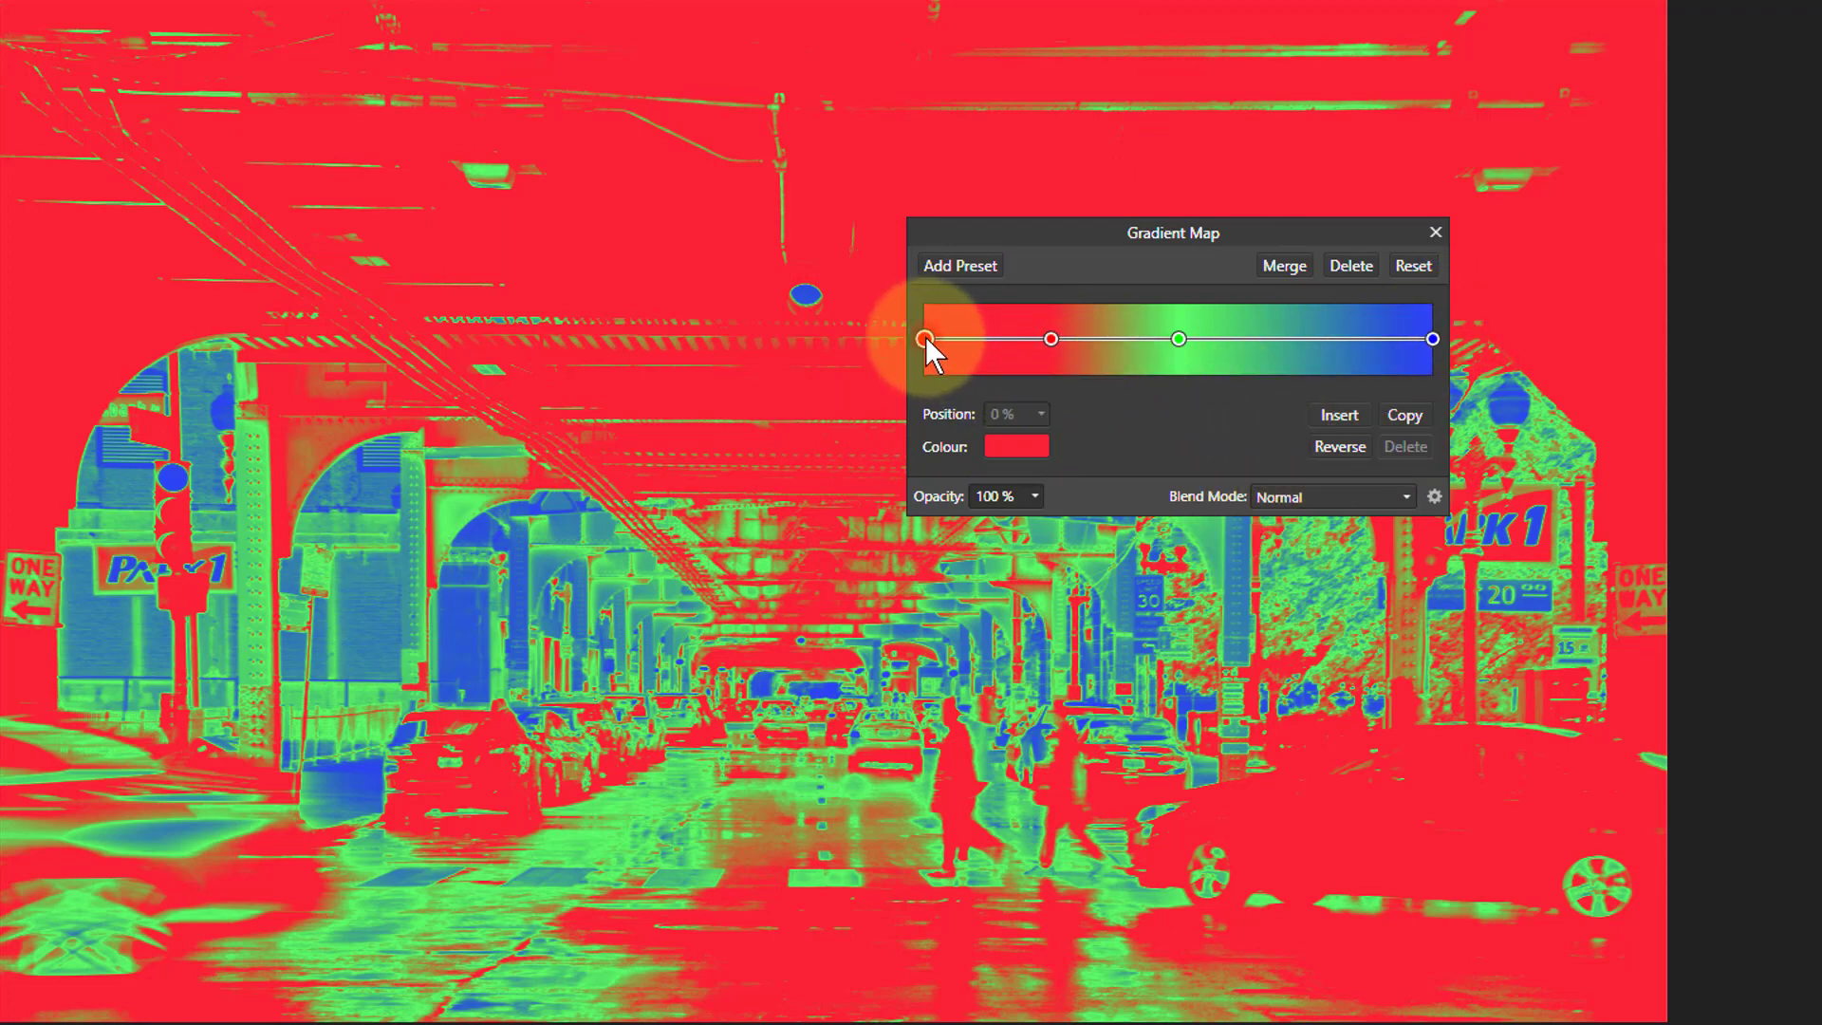
click(1006, 446)
drag(1017, 699, 1012, 727)
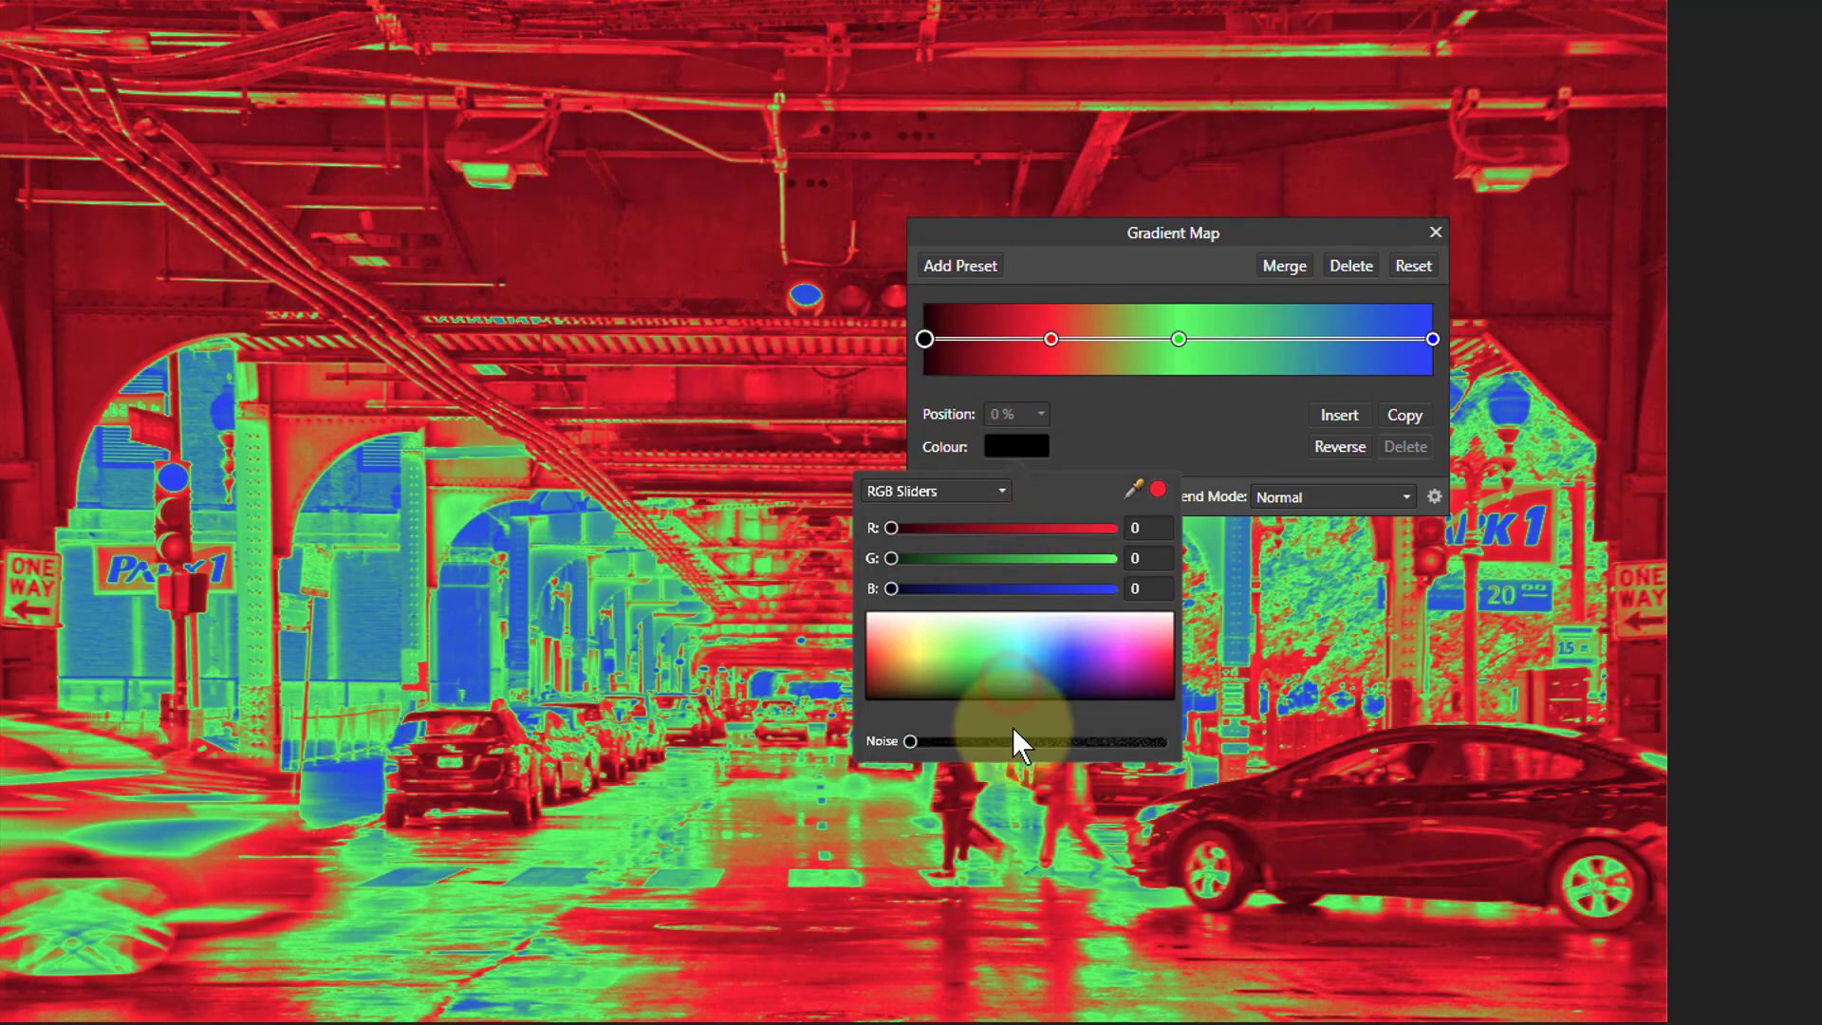
- Insert a gradient stop at 12% between the black and red stops and colour it blue (RGB 0, 29, 255)
click(987, 336)
click(983, 338)
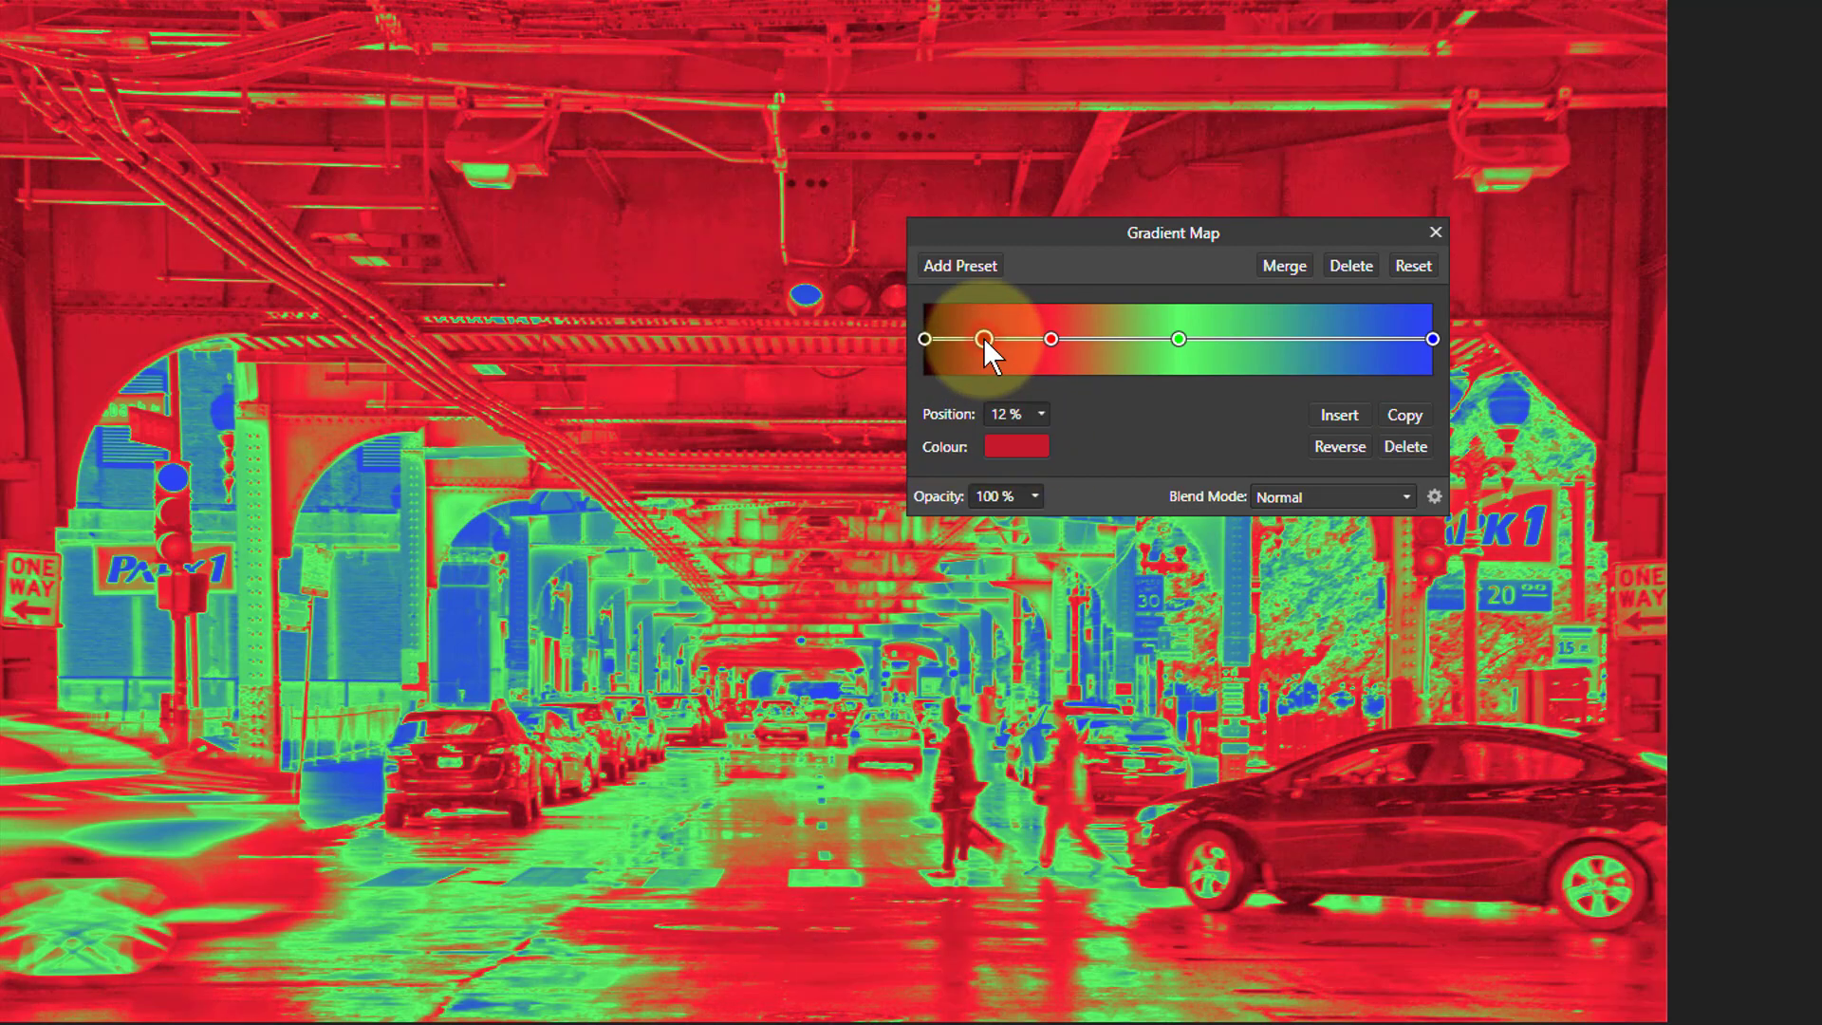
click(1011, 448)
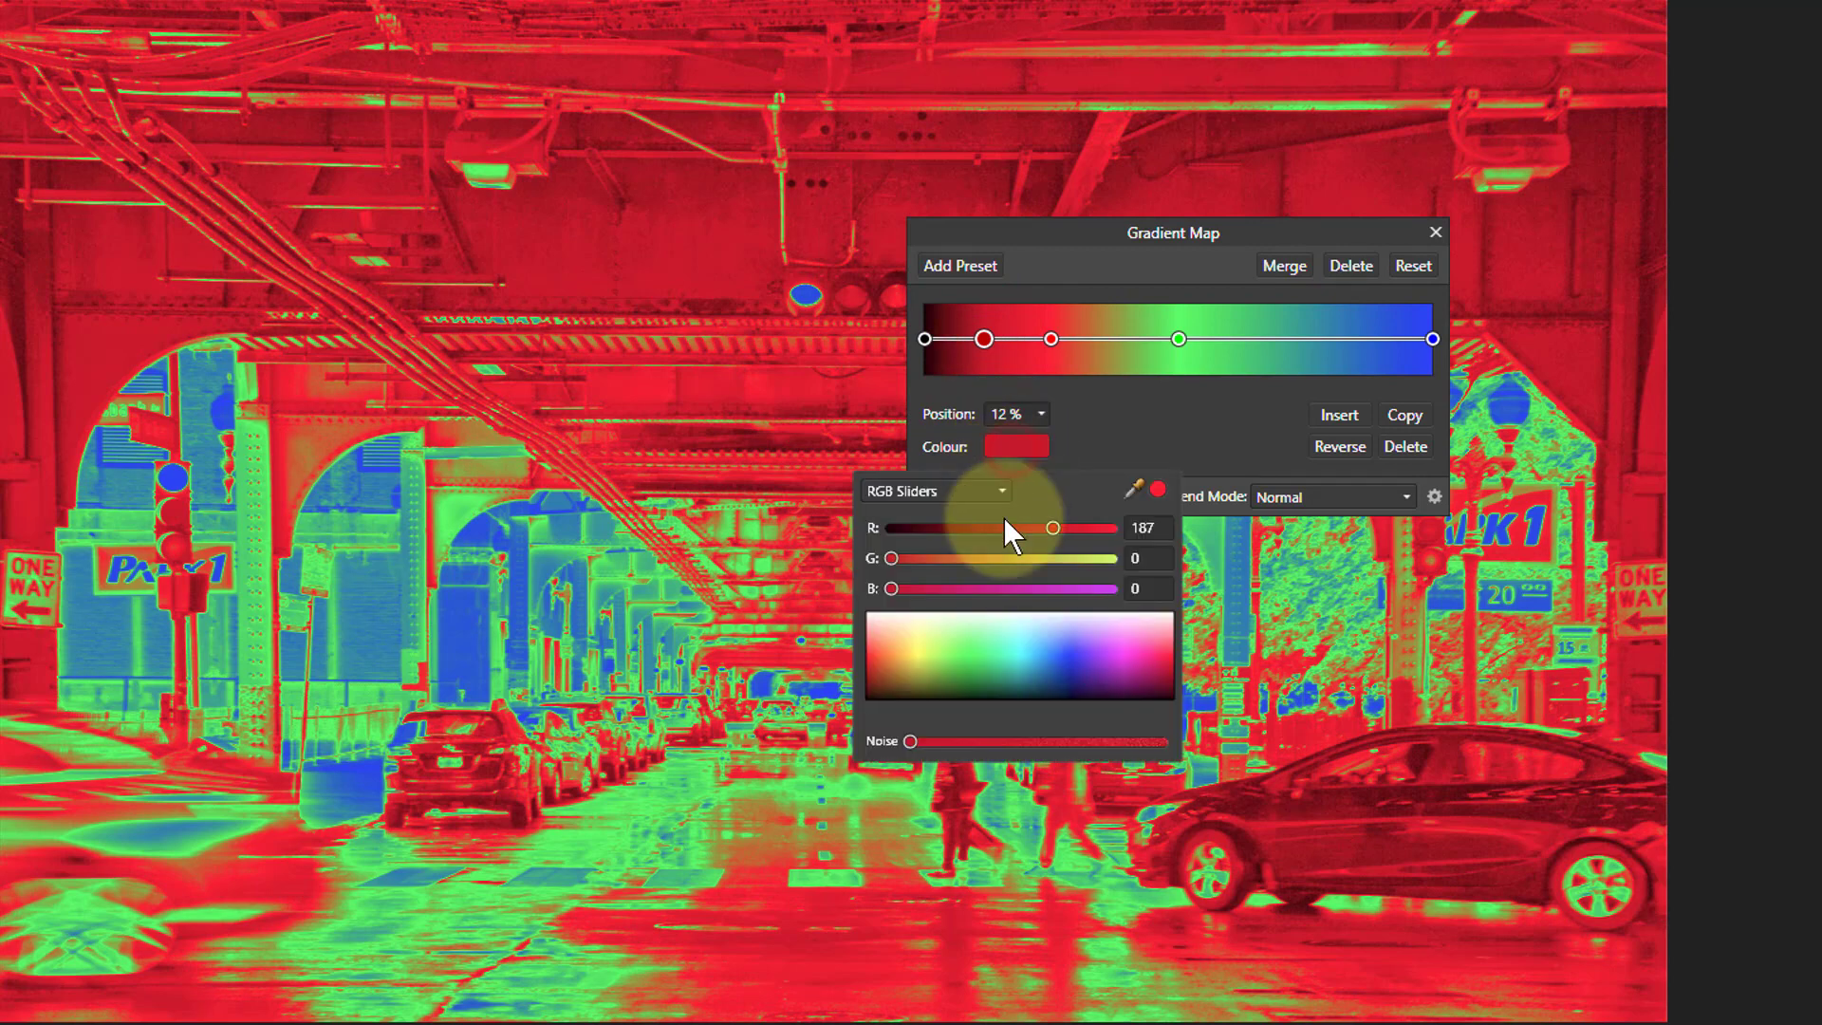
click(1066, 656)
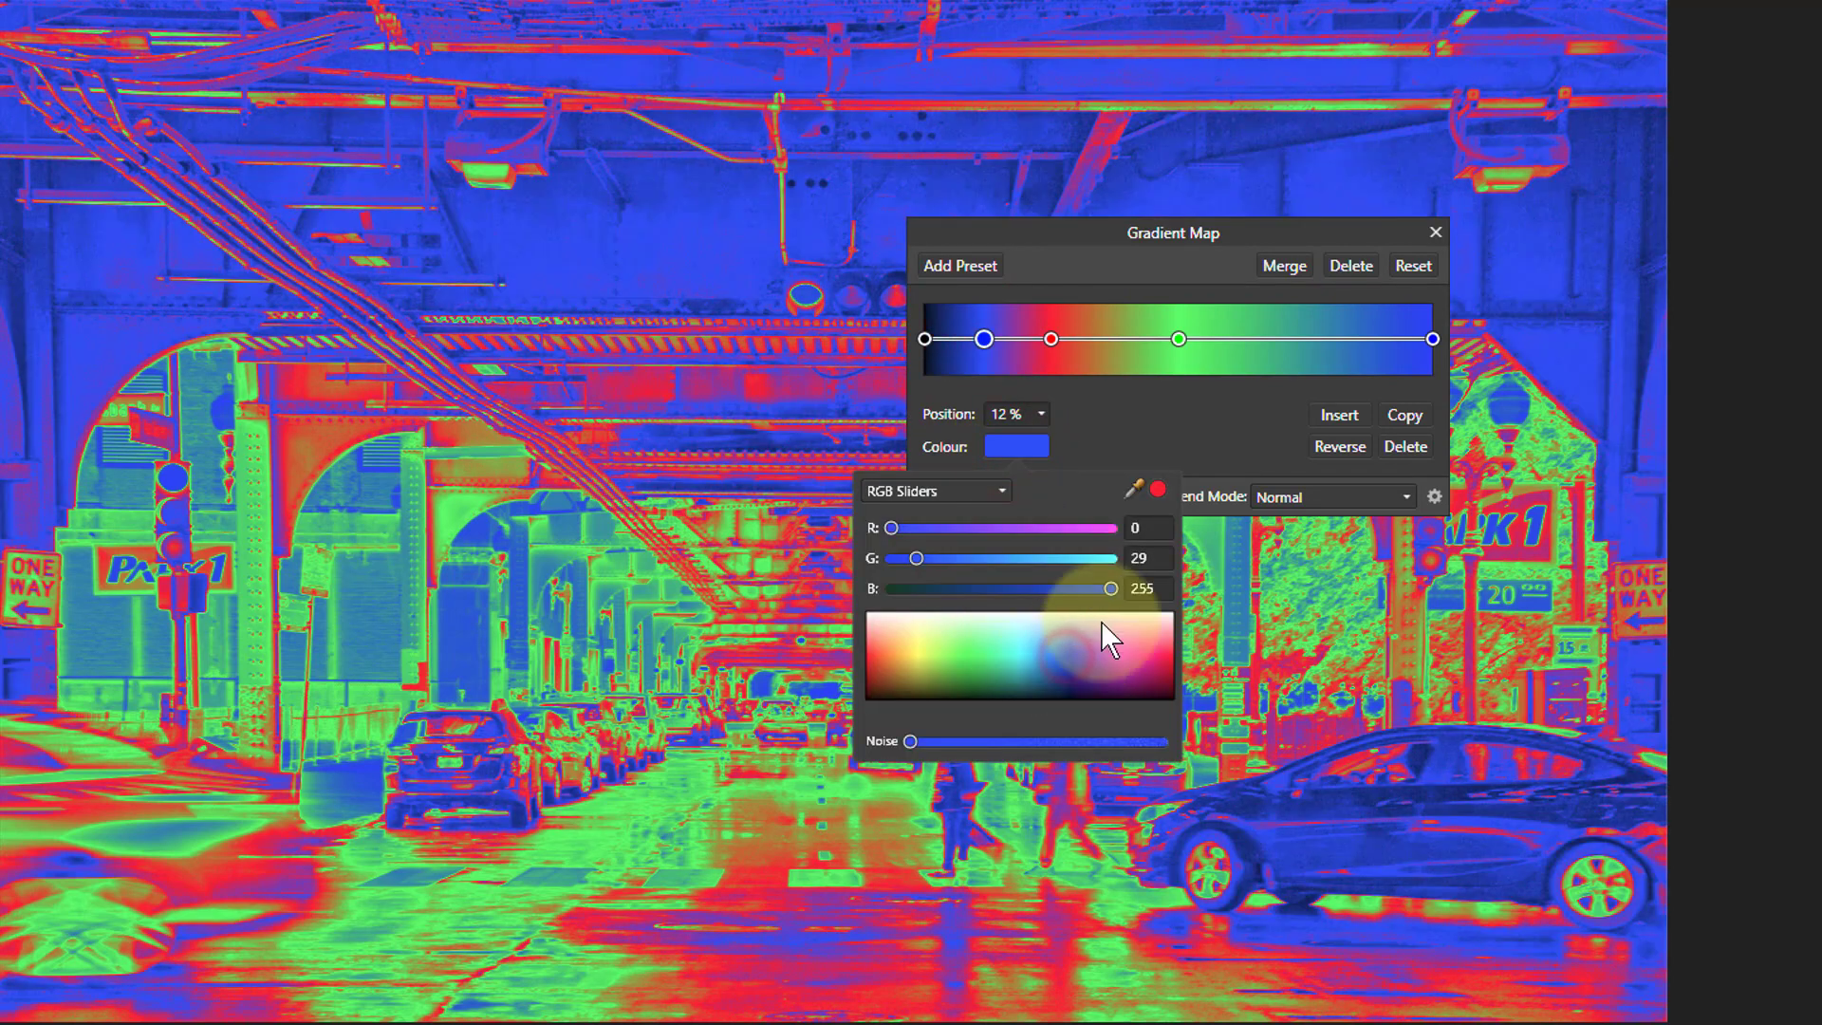
- Recolour the gradient's blue end stop at 100% white (RGB 255, 255, 255)
click(1433, 338)
click(1433, 339)
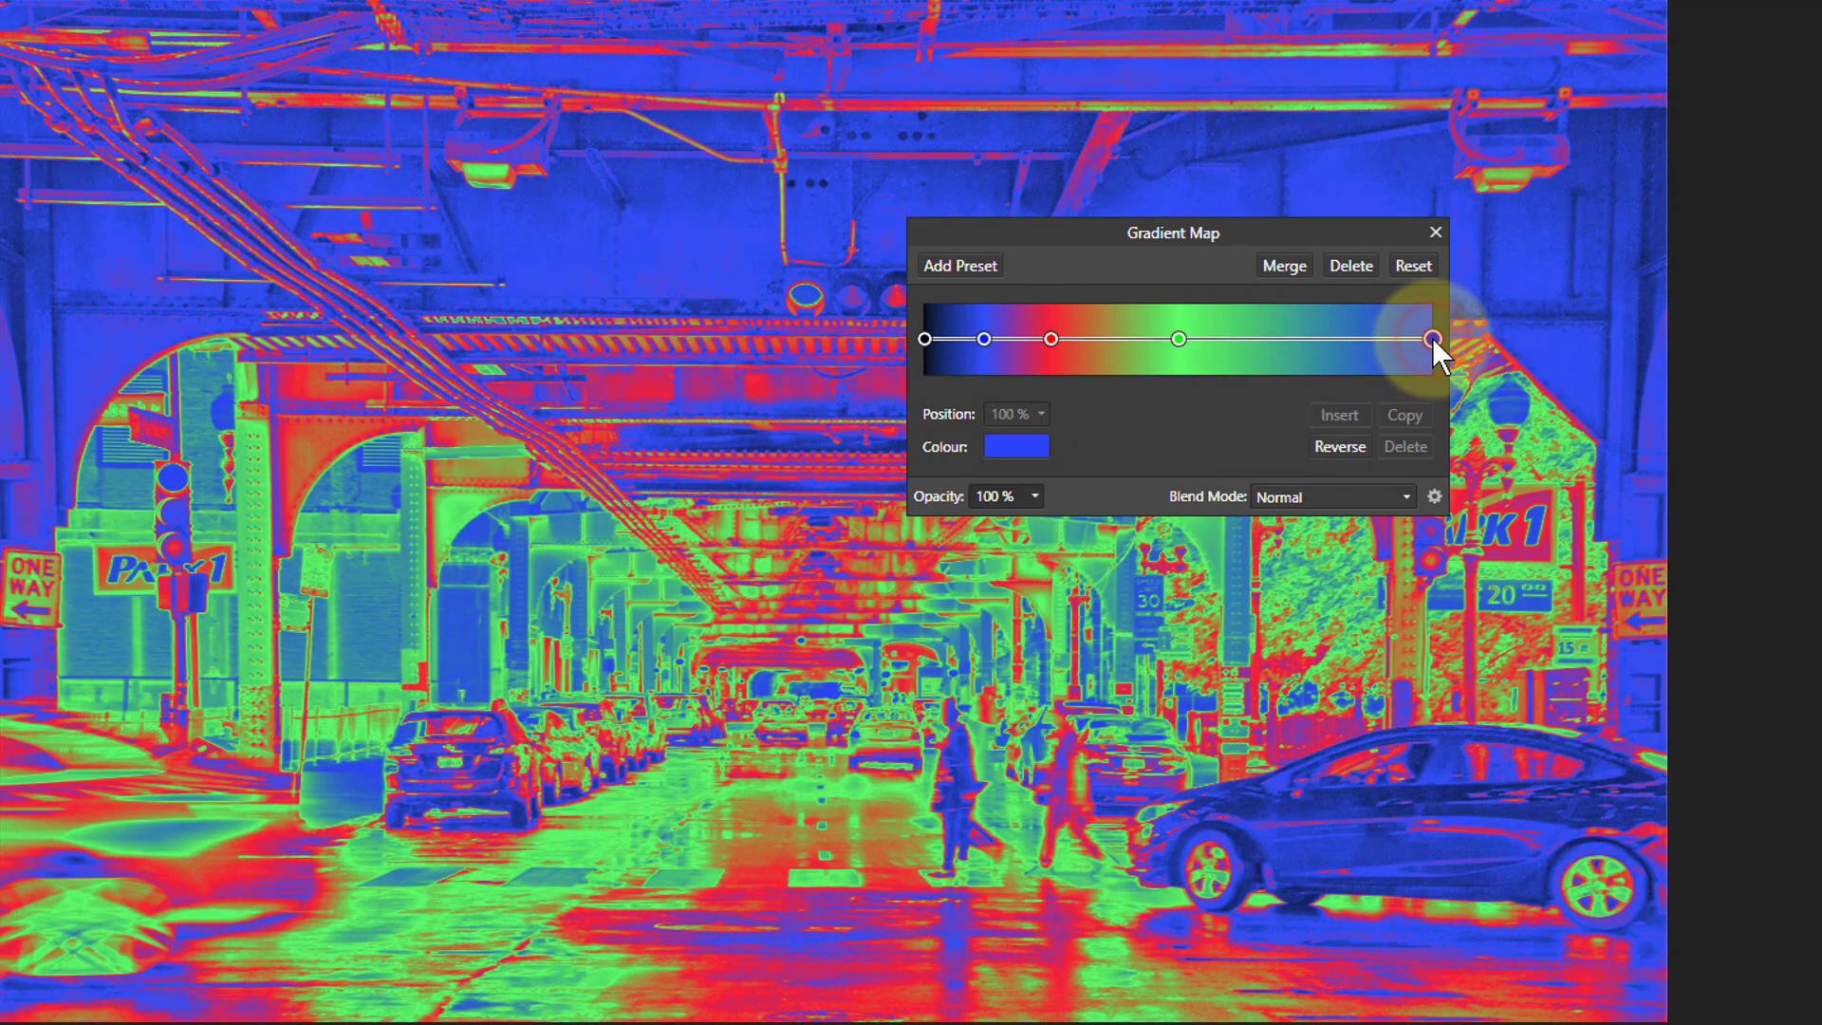
click(1008, 446)
drag(1017, 632, 1016, 568)
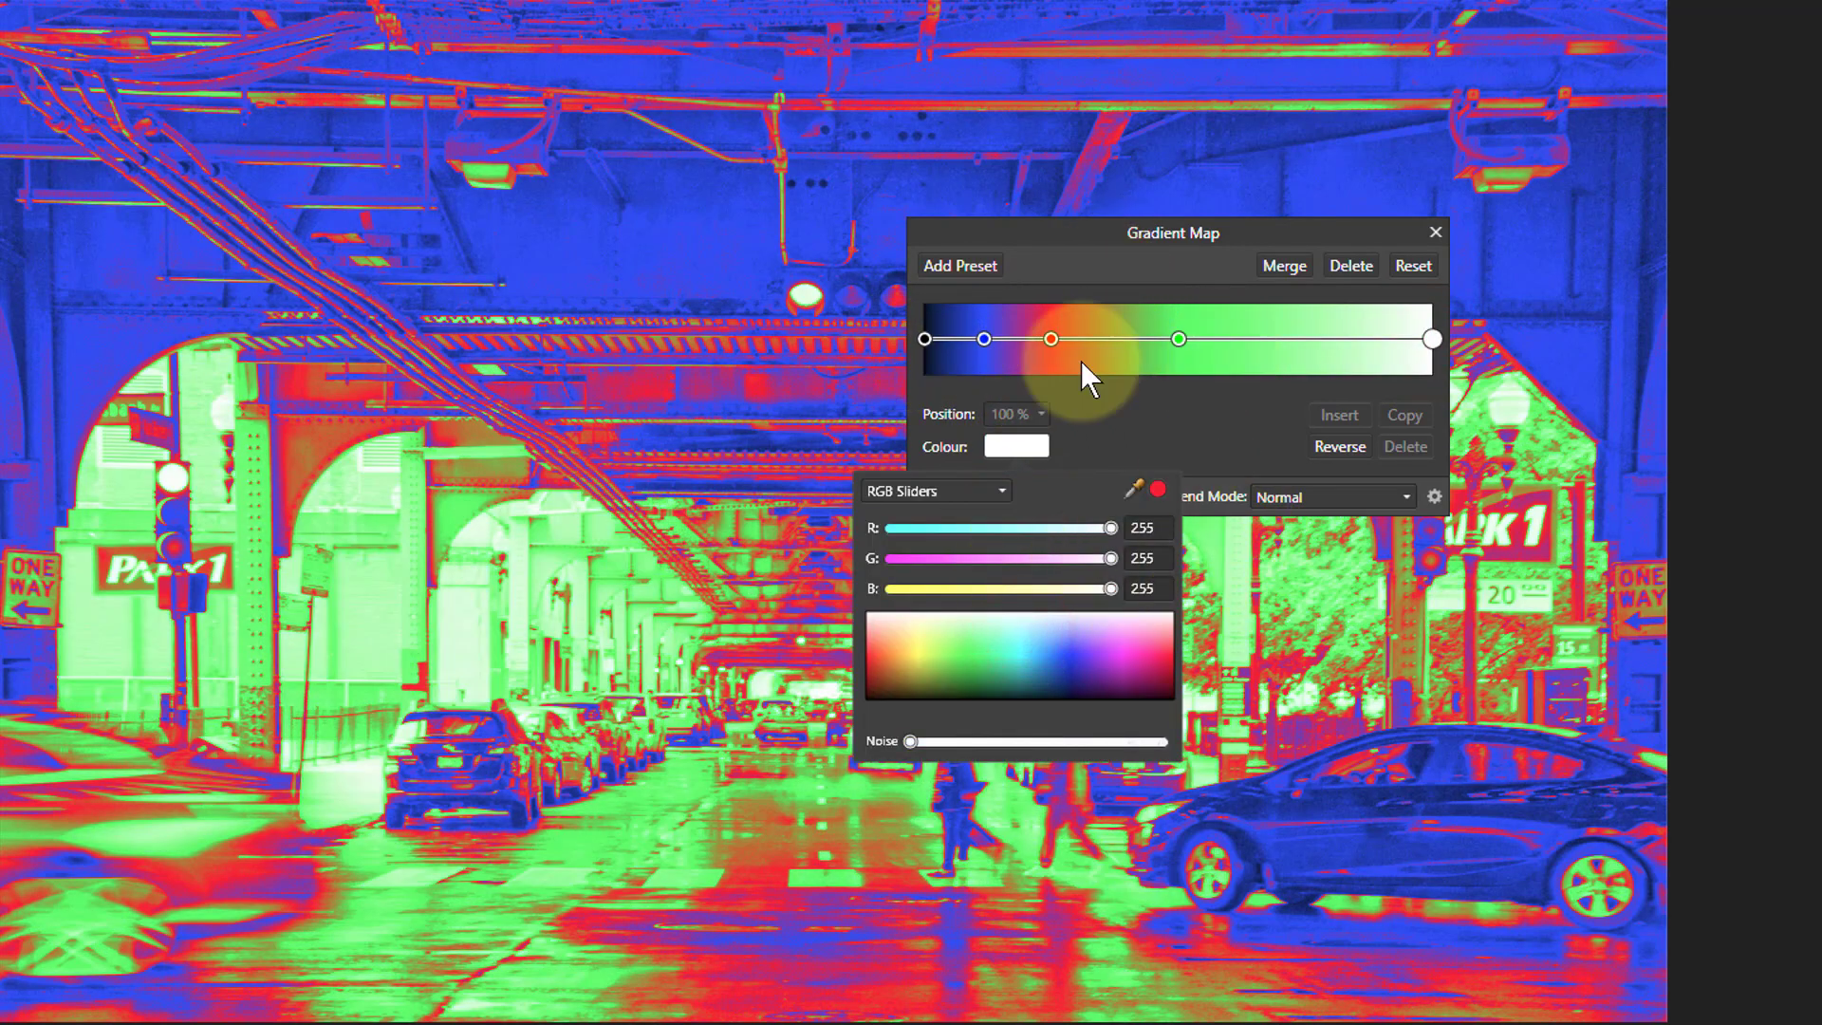
- Set the green gradient stop's position to 75%
click(1179, 339)
click(1179, 339)
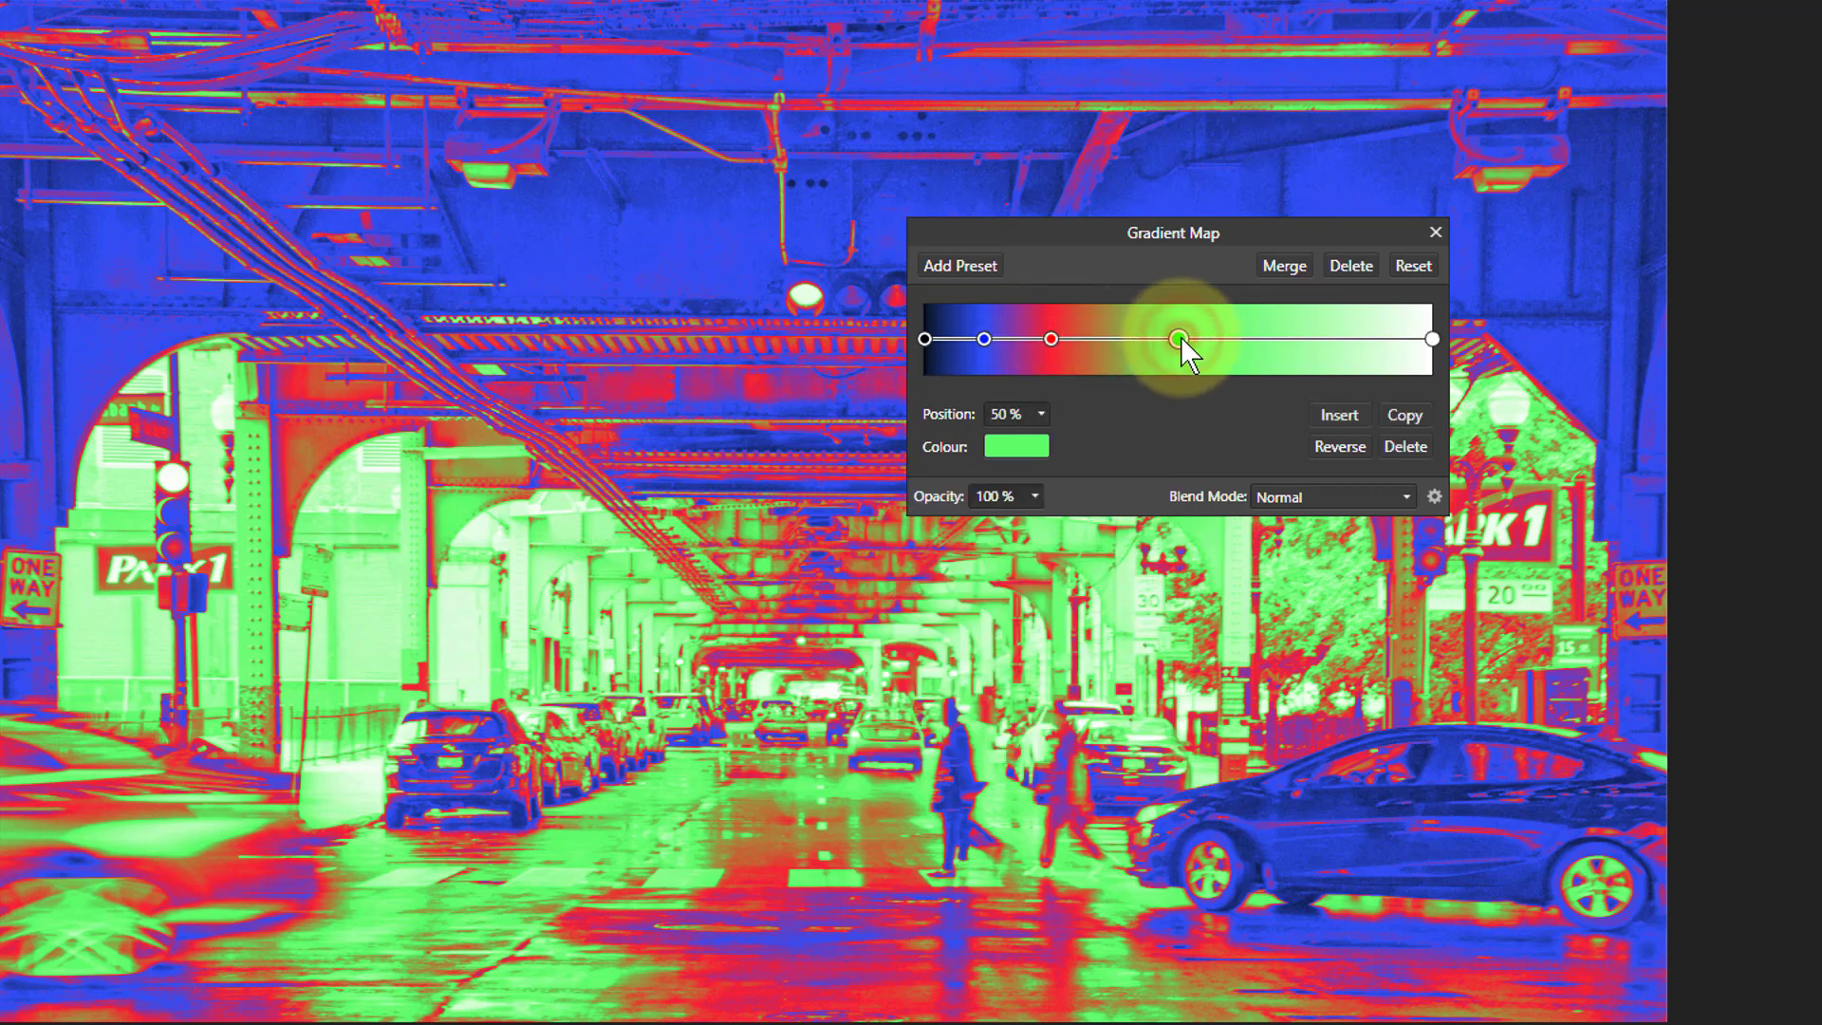
click(1000, 418)
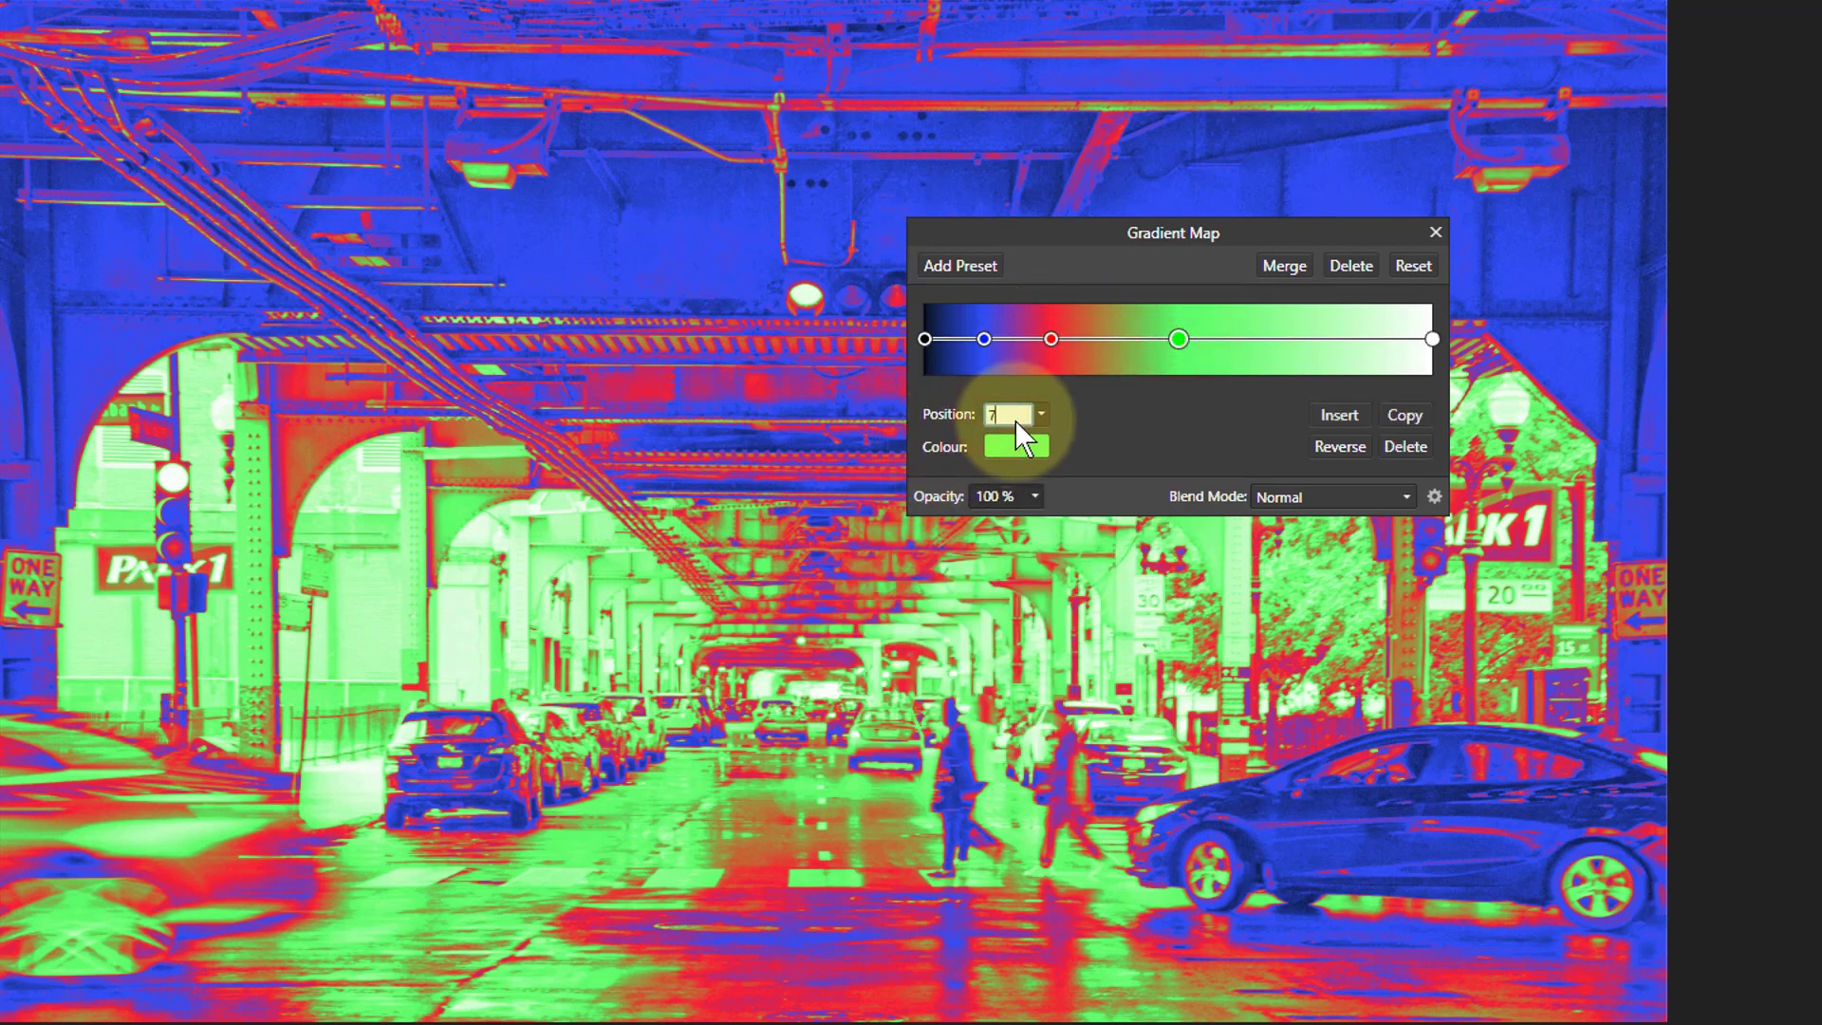
text(75)
key(Return)
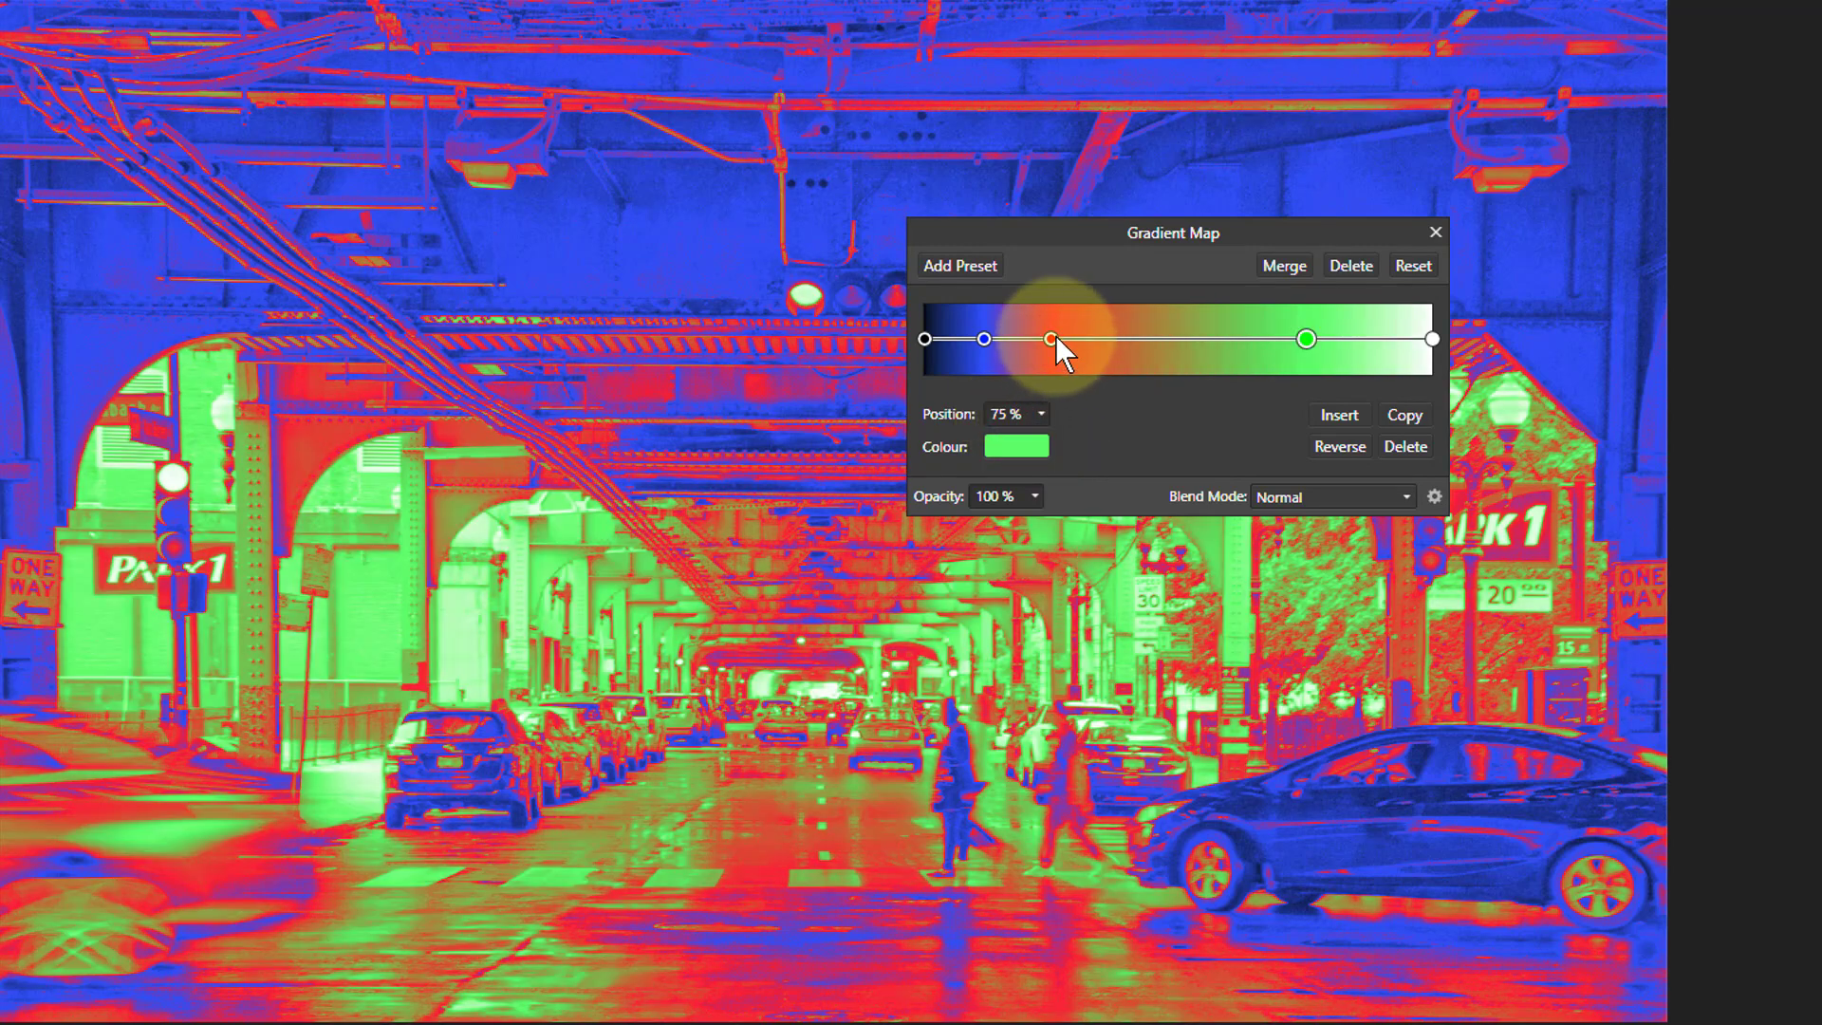
- Set the red gradient stop's position to 50%
click(1052, 339)
click(1006, 415)
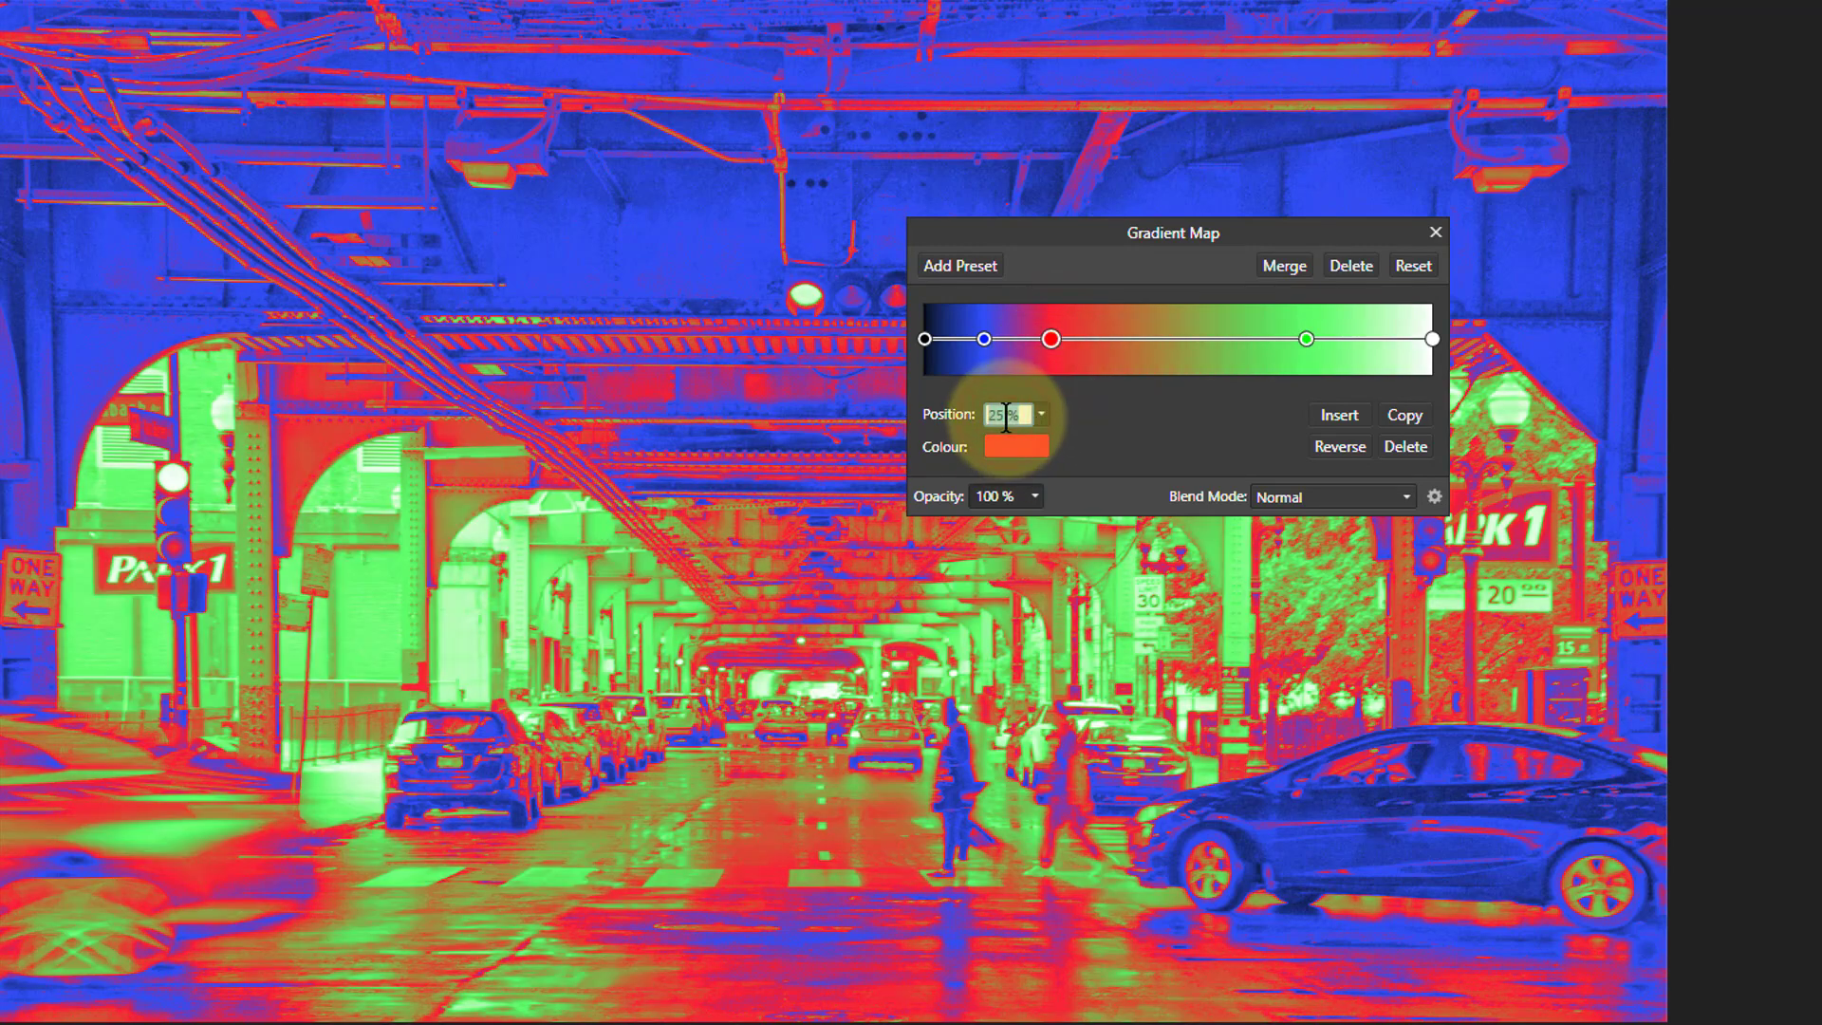
text(50)
key(Return)
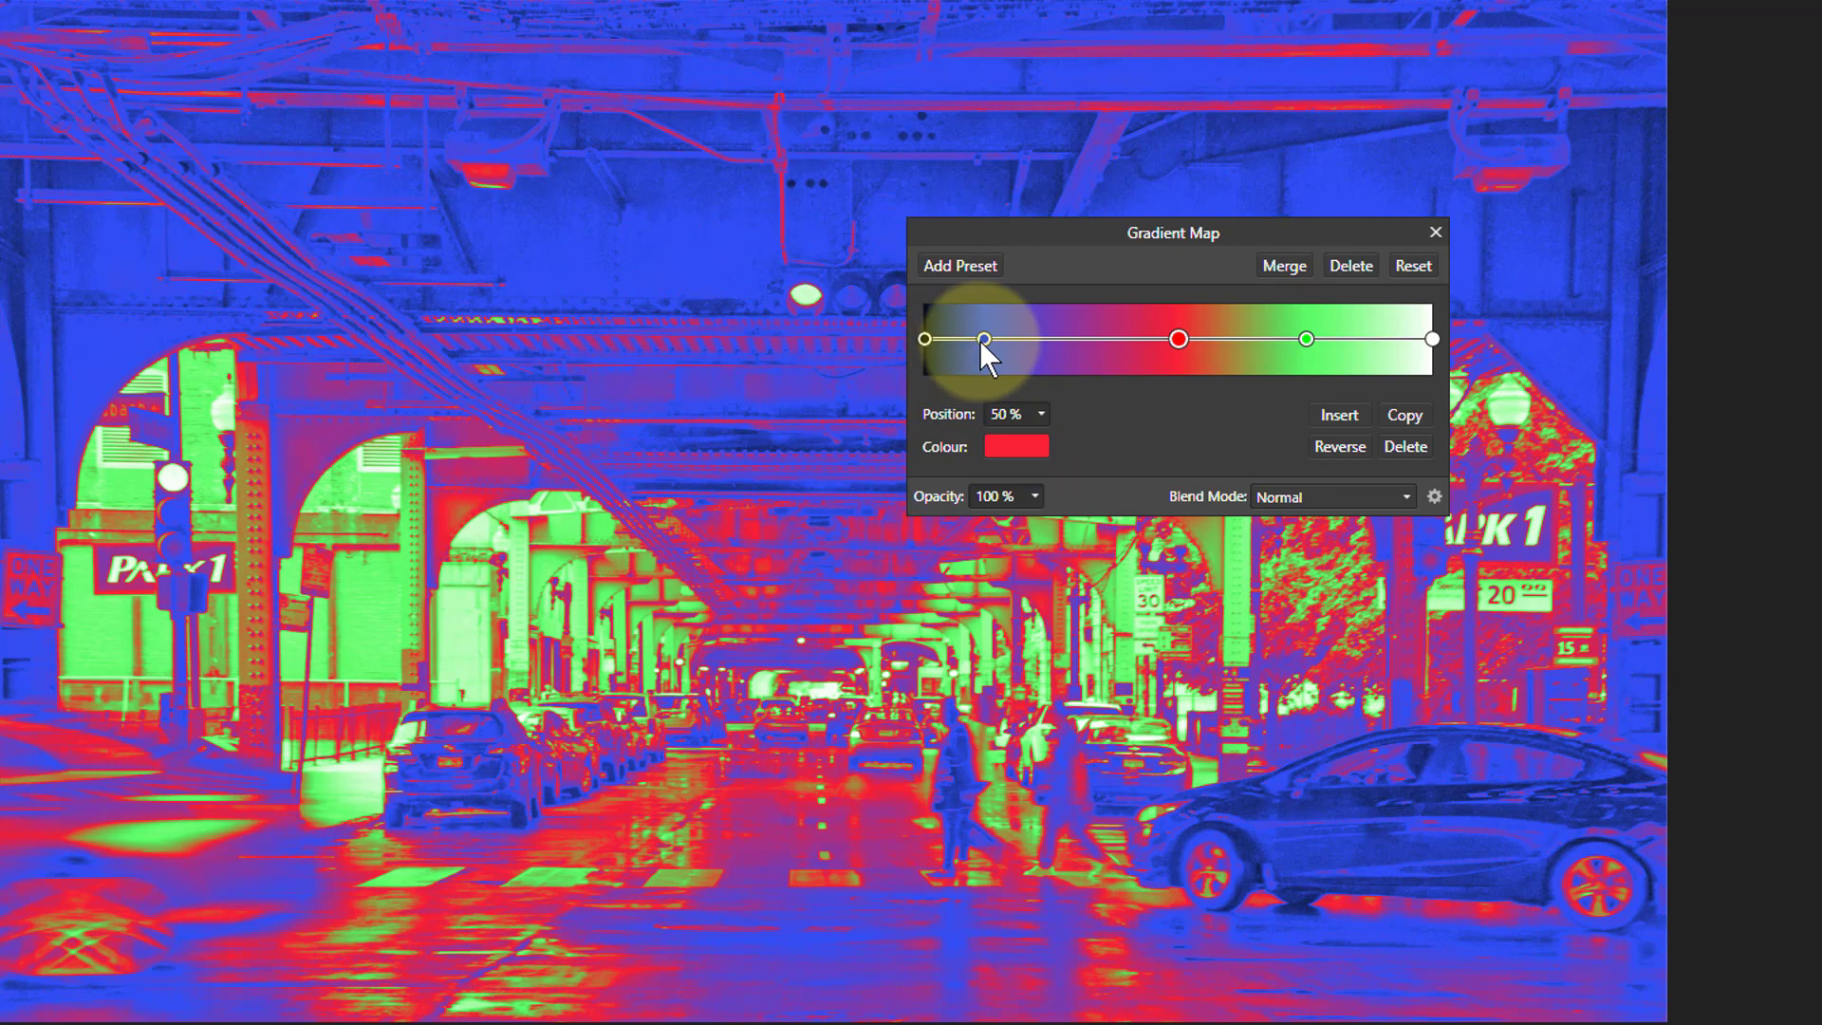
- Set the blue gradient stop's position to 25%
click(984, 339)
click(1024, 414)
text(25)
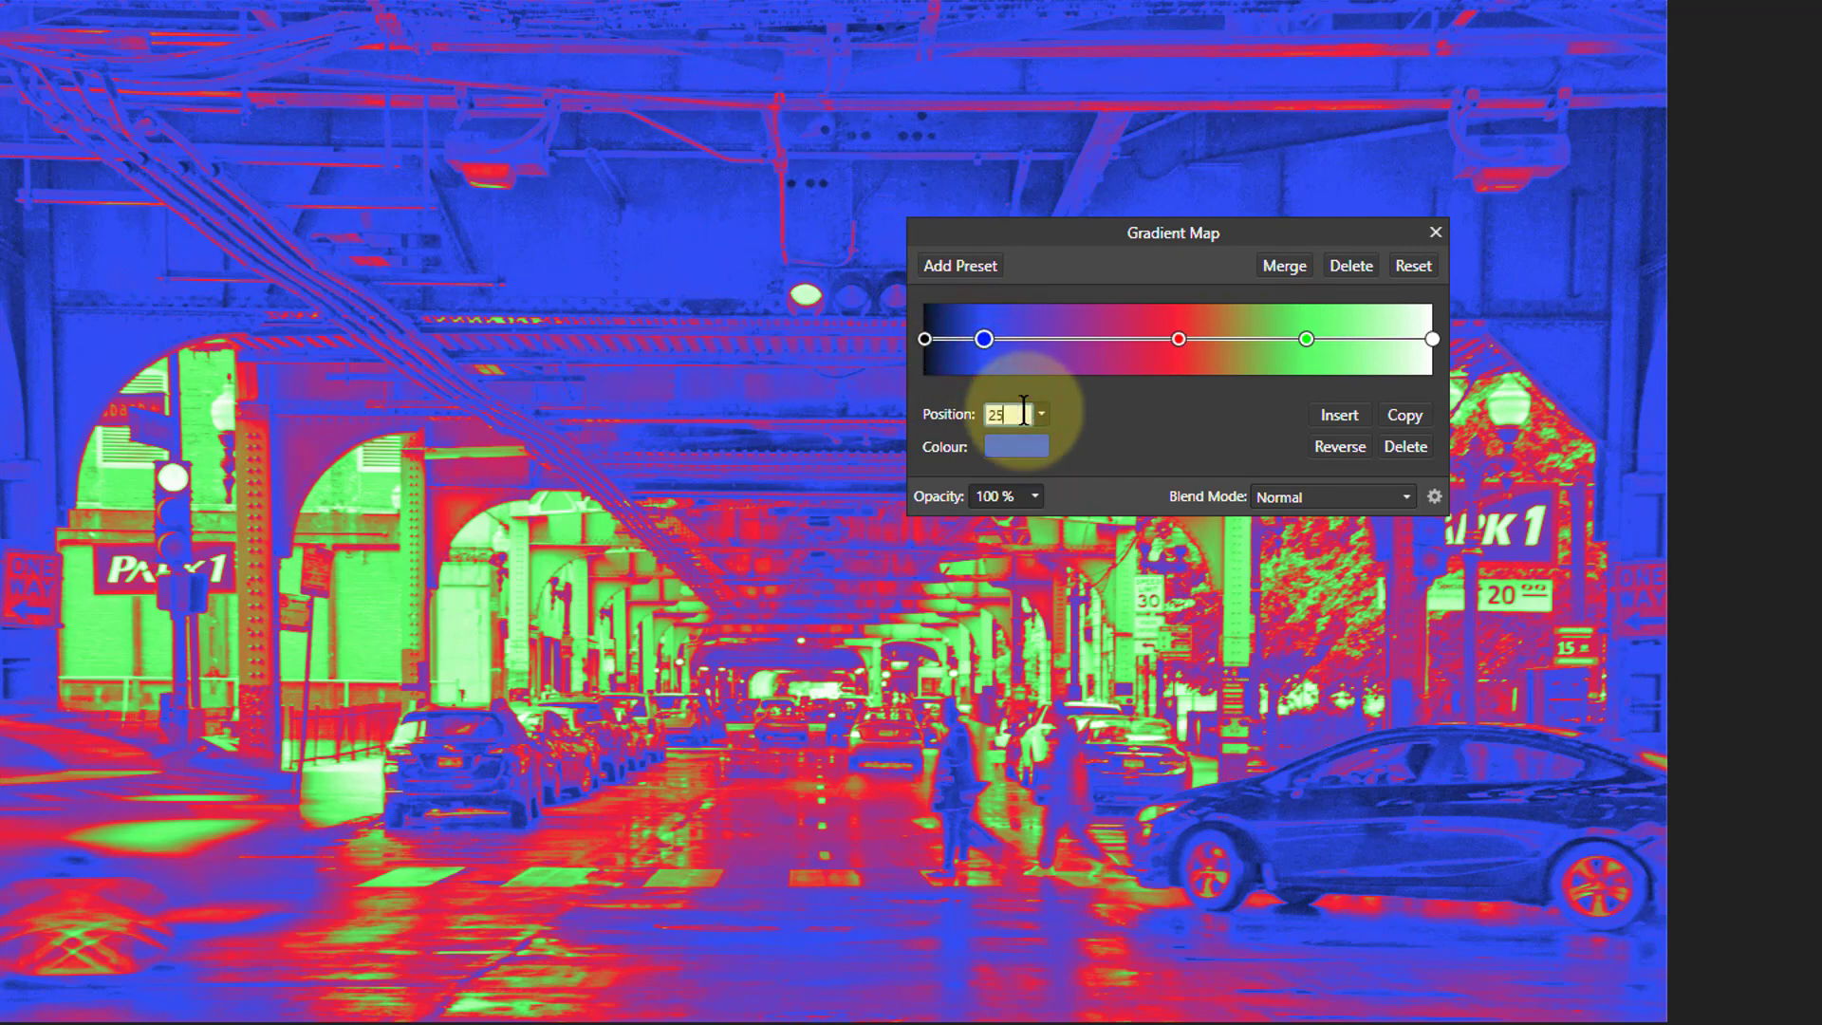
key(Return)
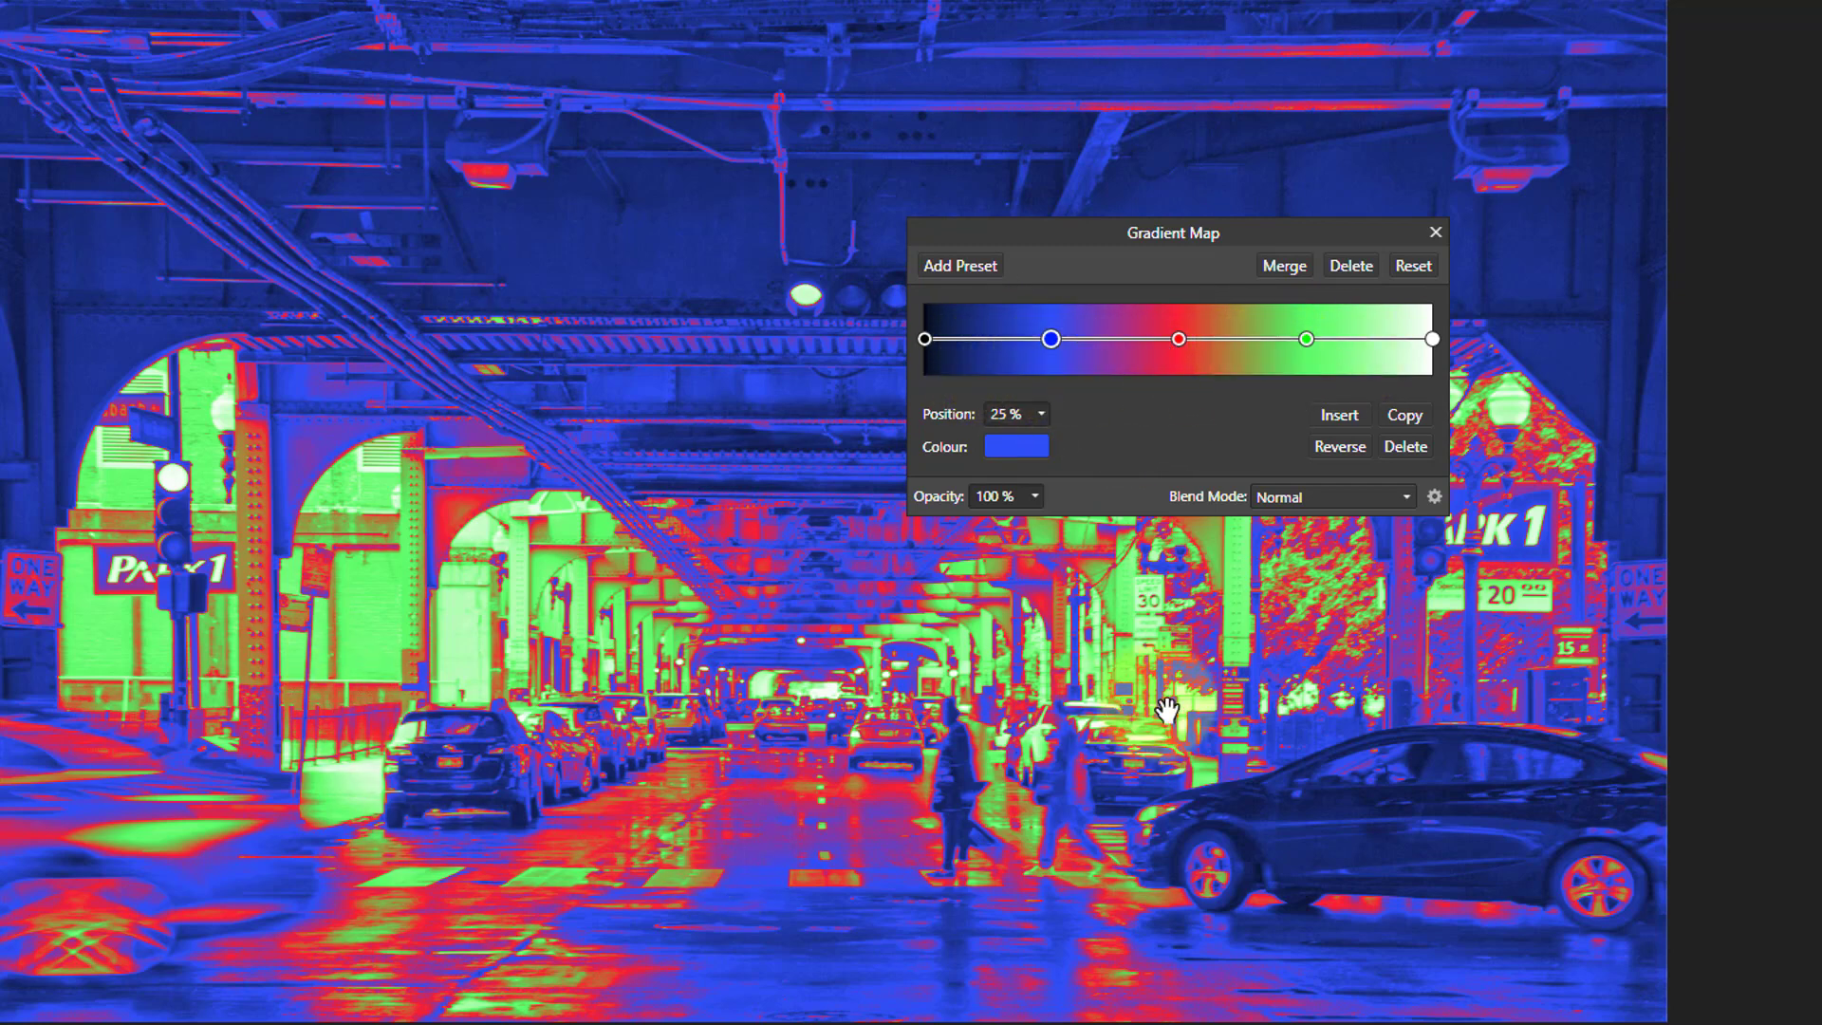
click(1486, 326)
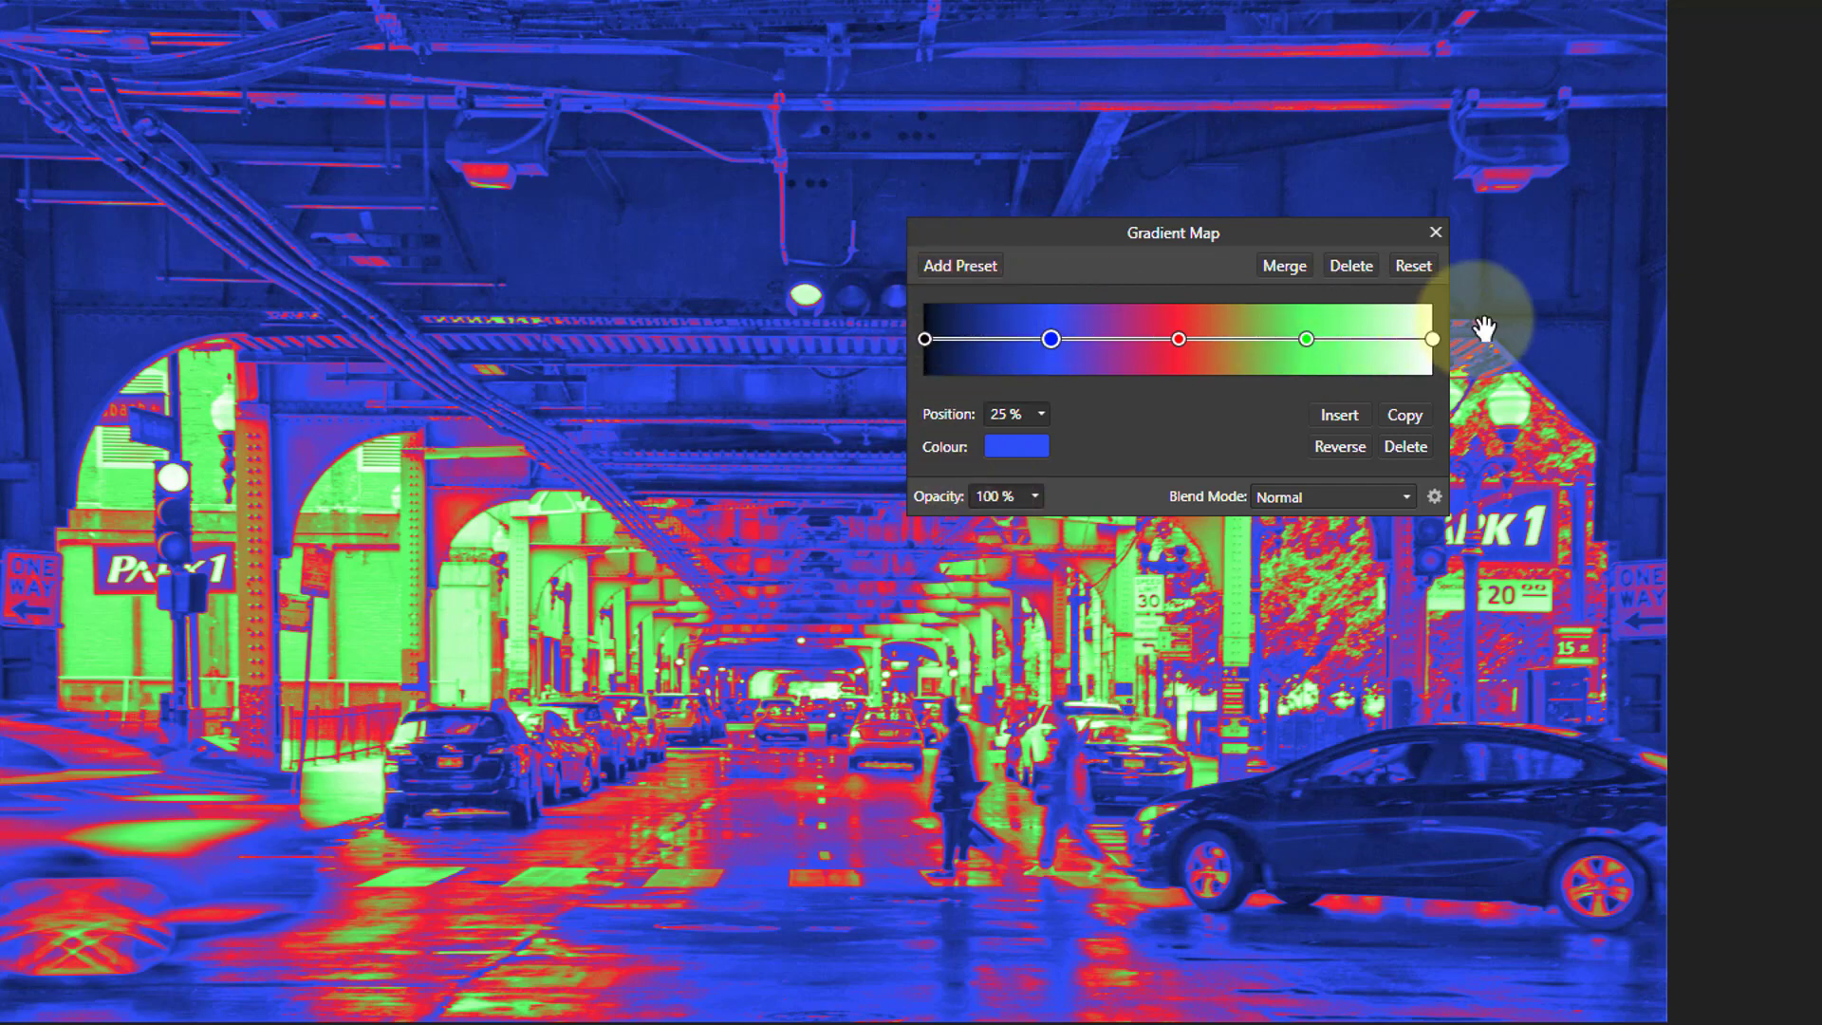
click(1037, 361)
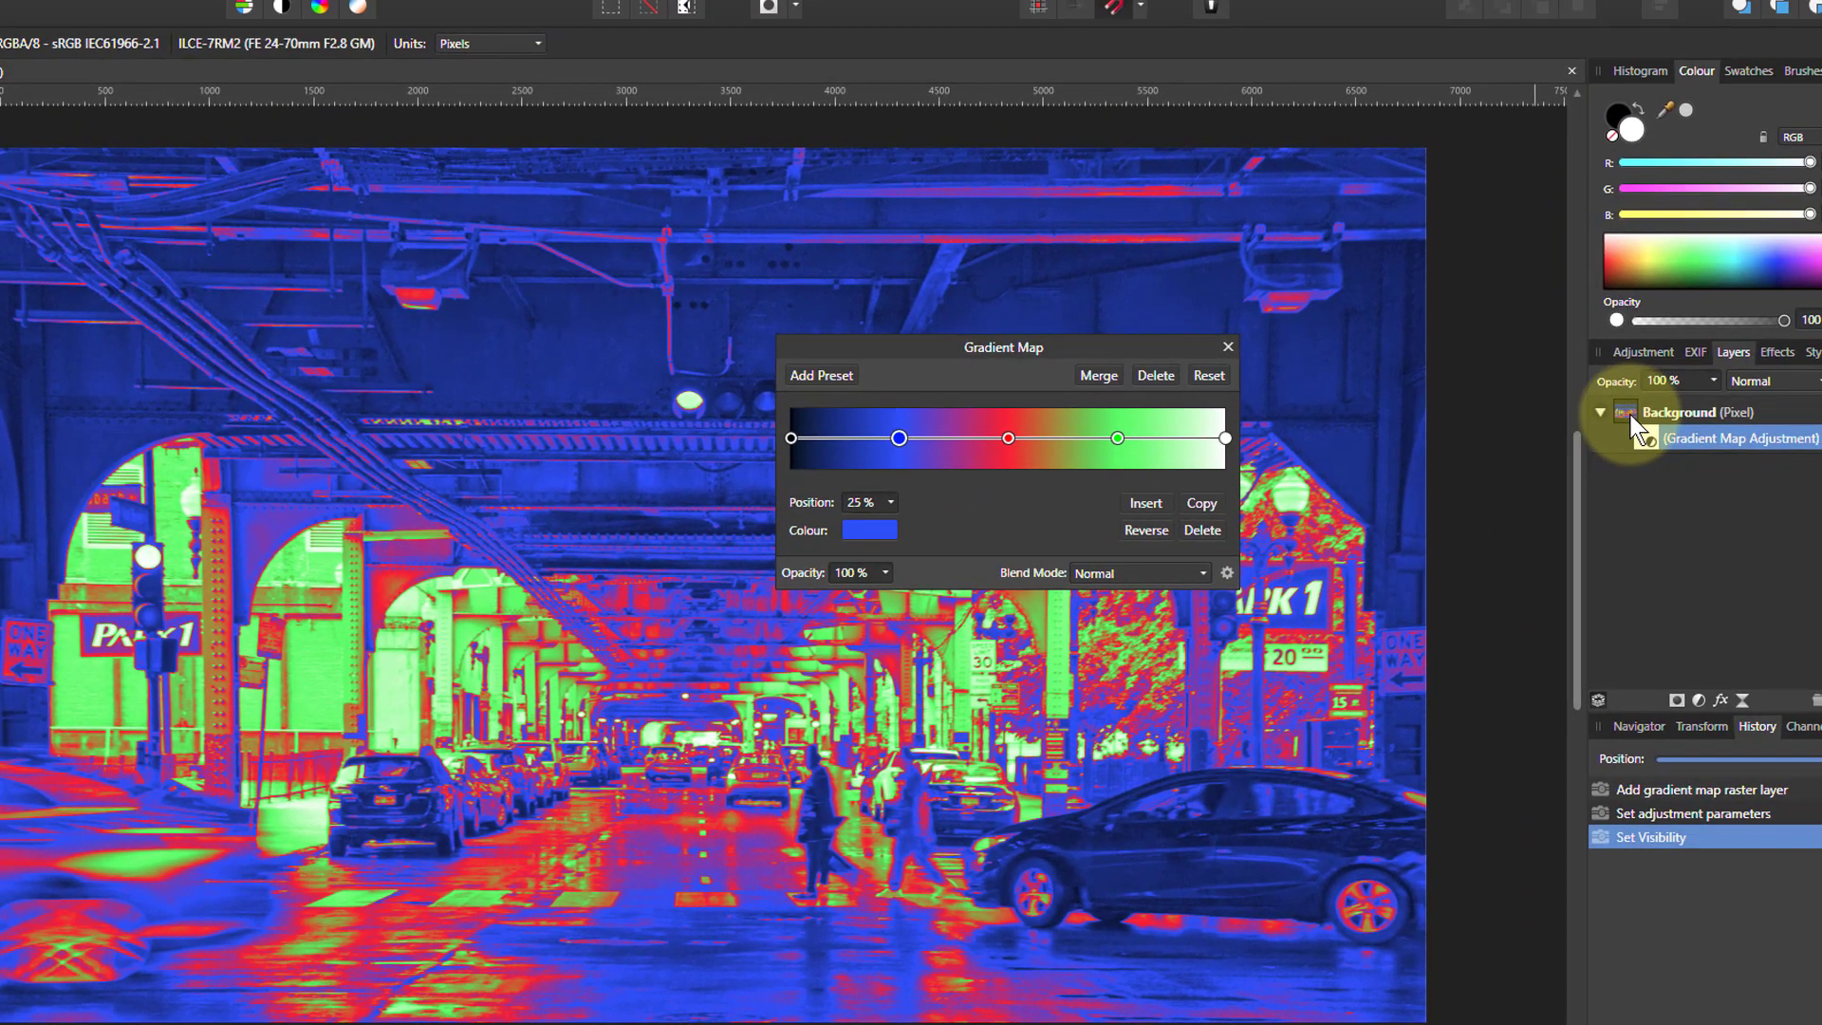
- Add a Curves adjustment to the Background layer and place points at the curve's middle, quarter and three-quarter marks
click(1651, 399)
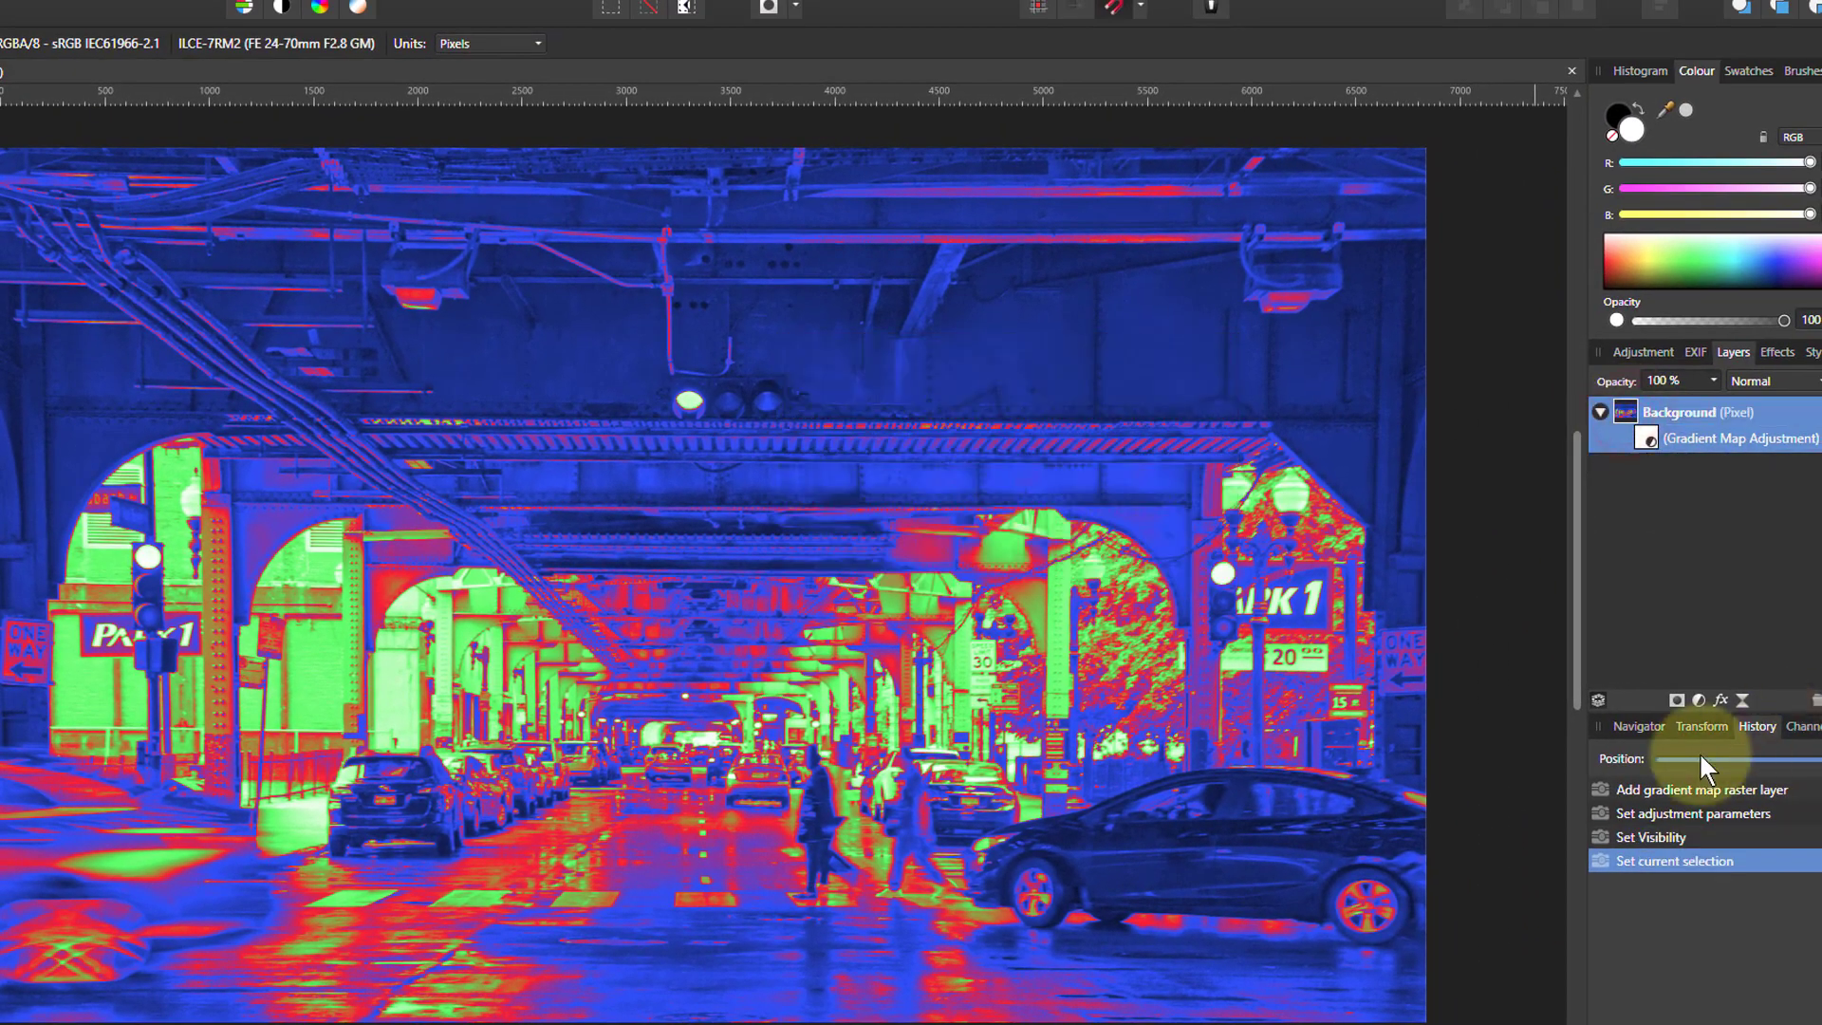
click(1699, 698)
click(1552, 440)
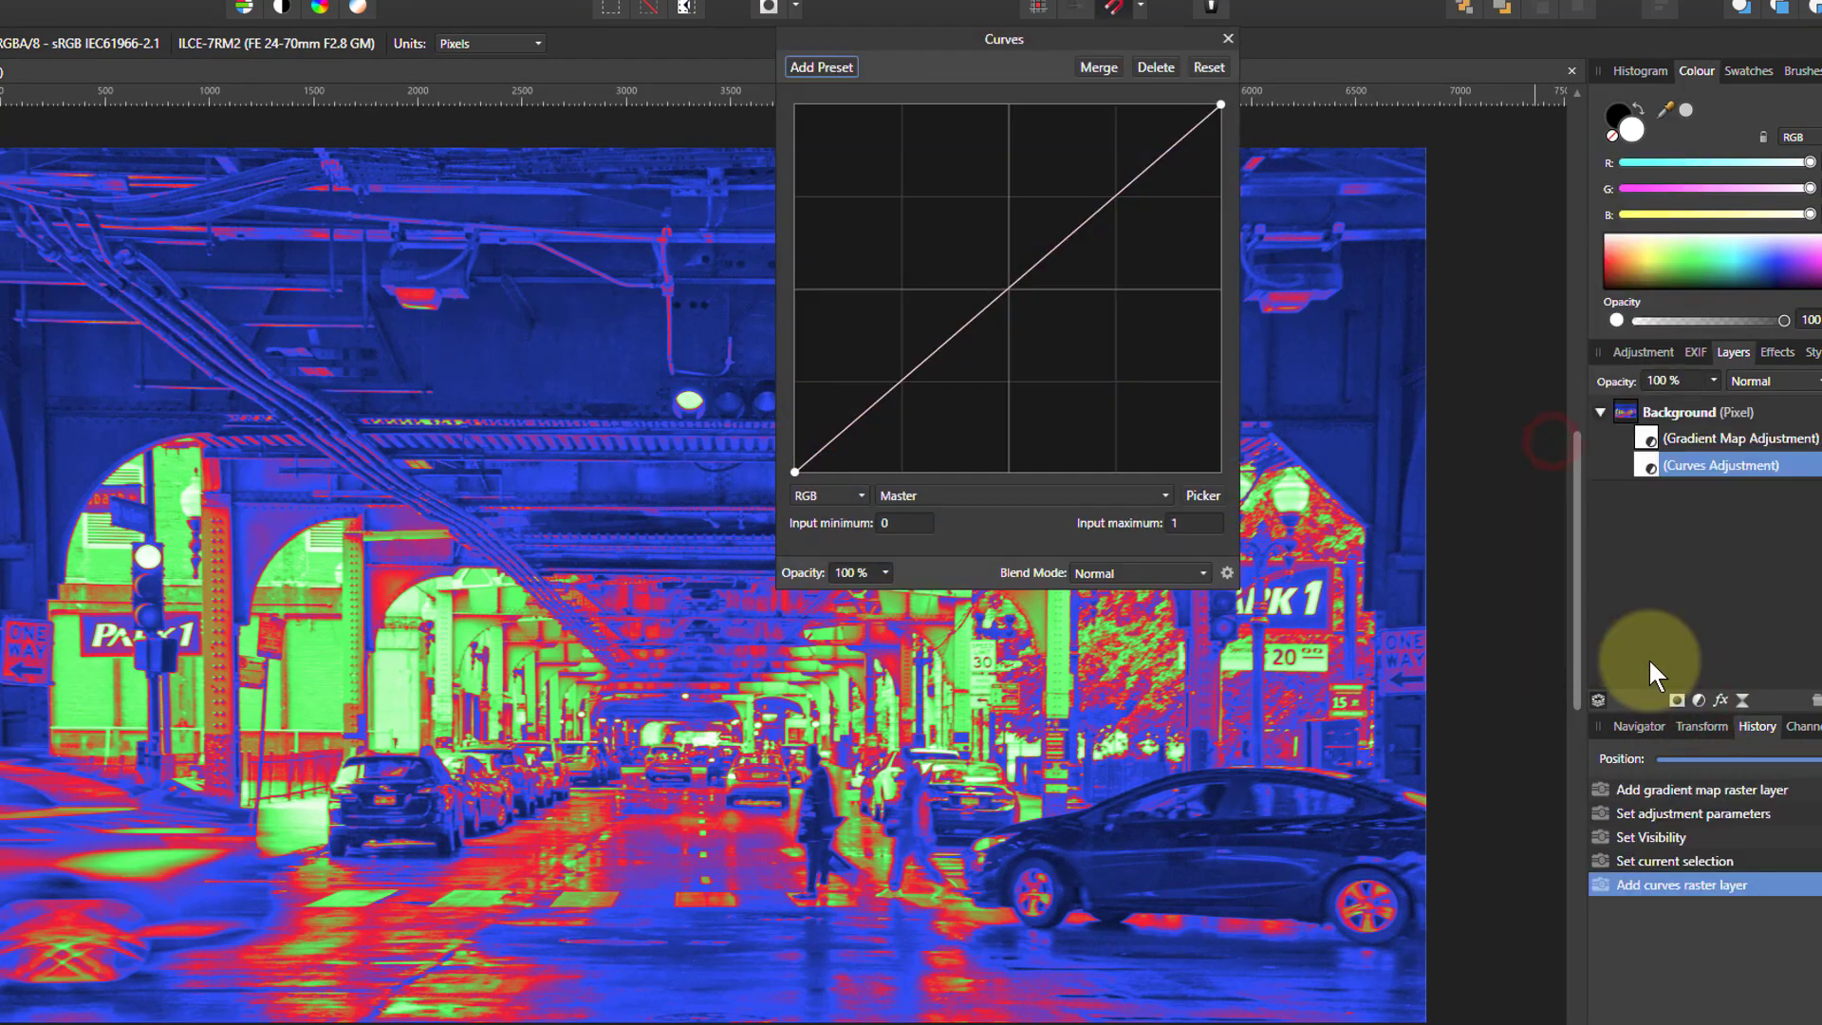
click(1010, 287)
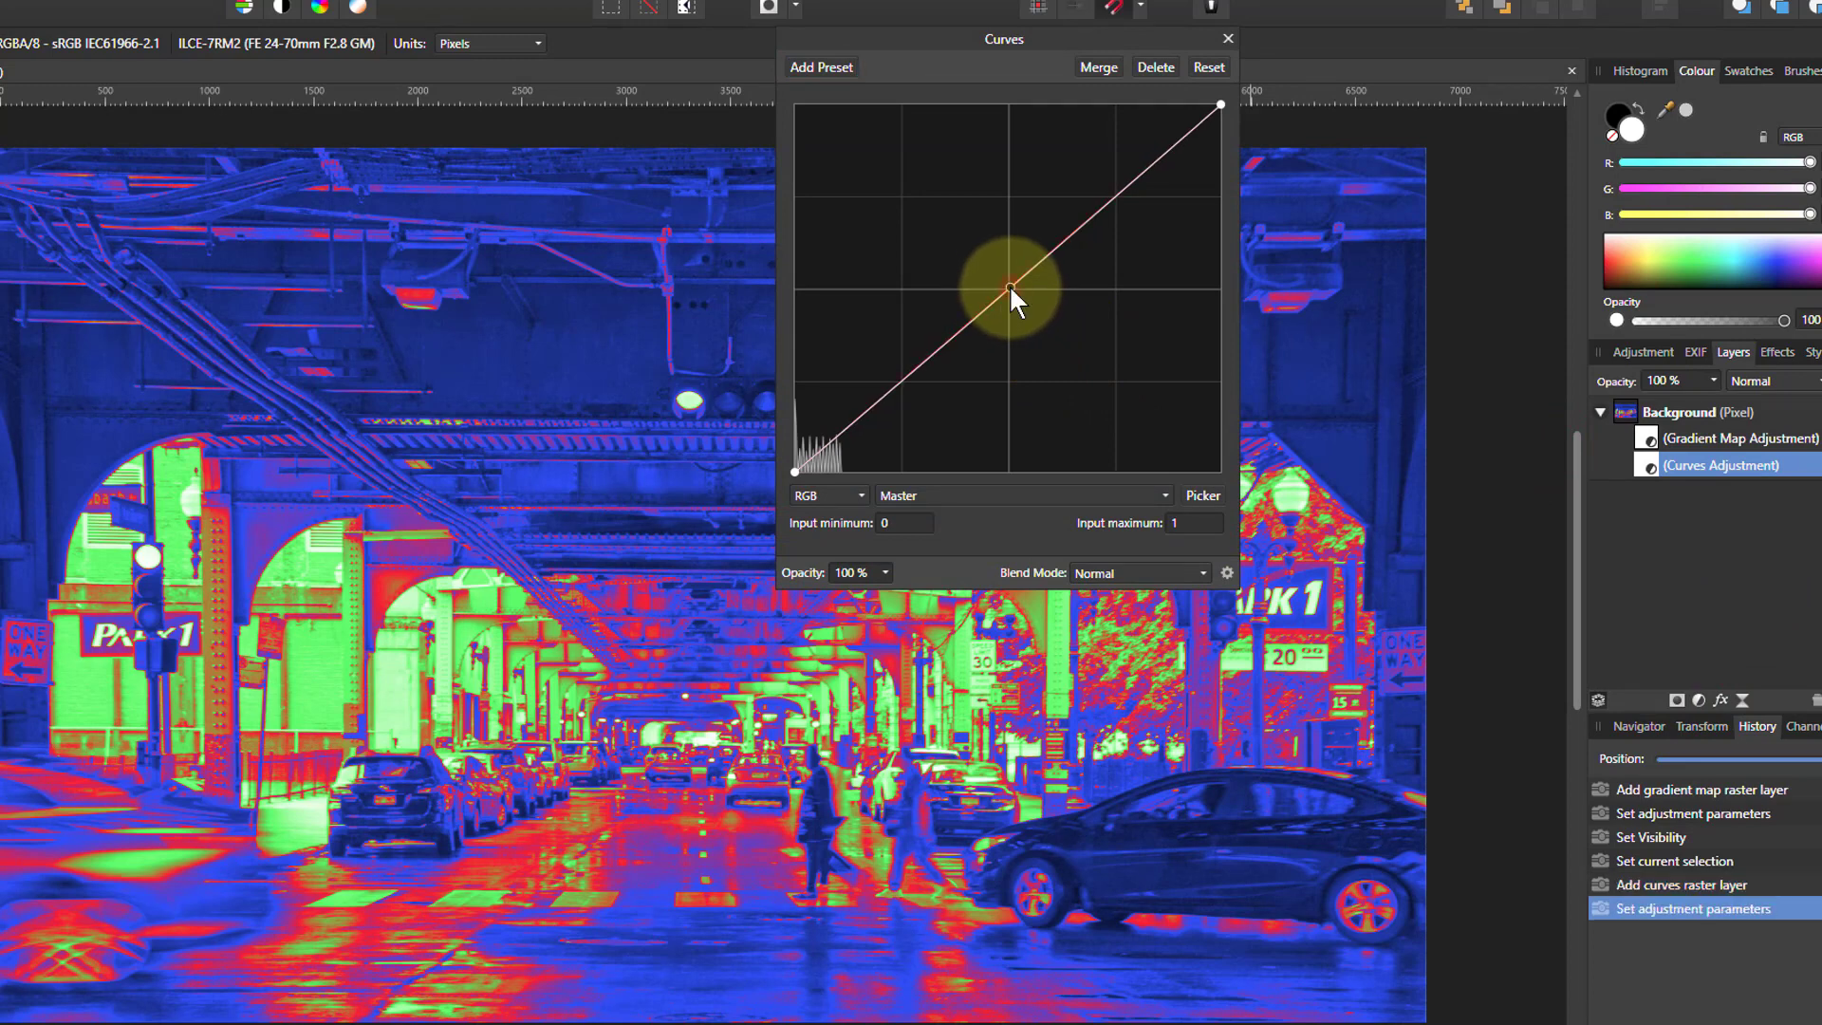
click(902, 381)
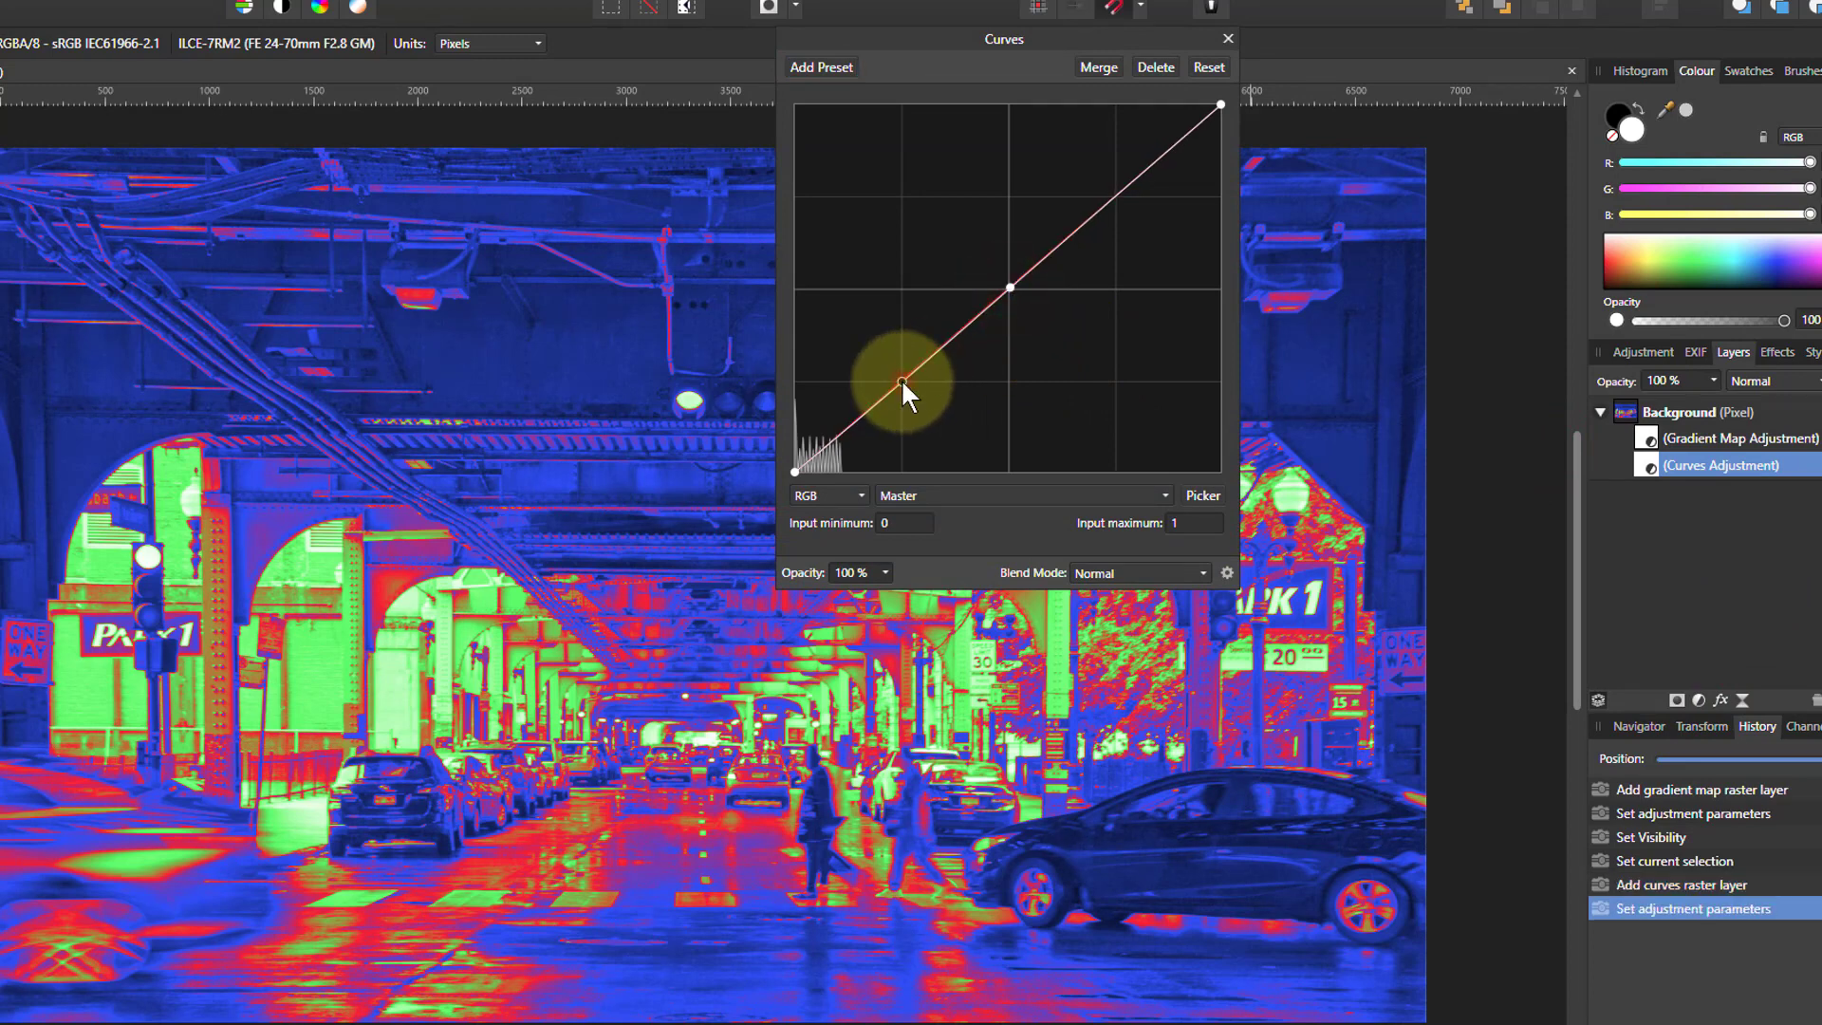
click(1113, 196)
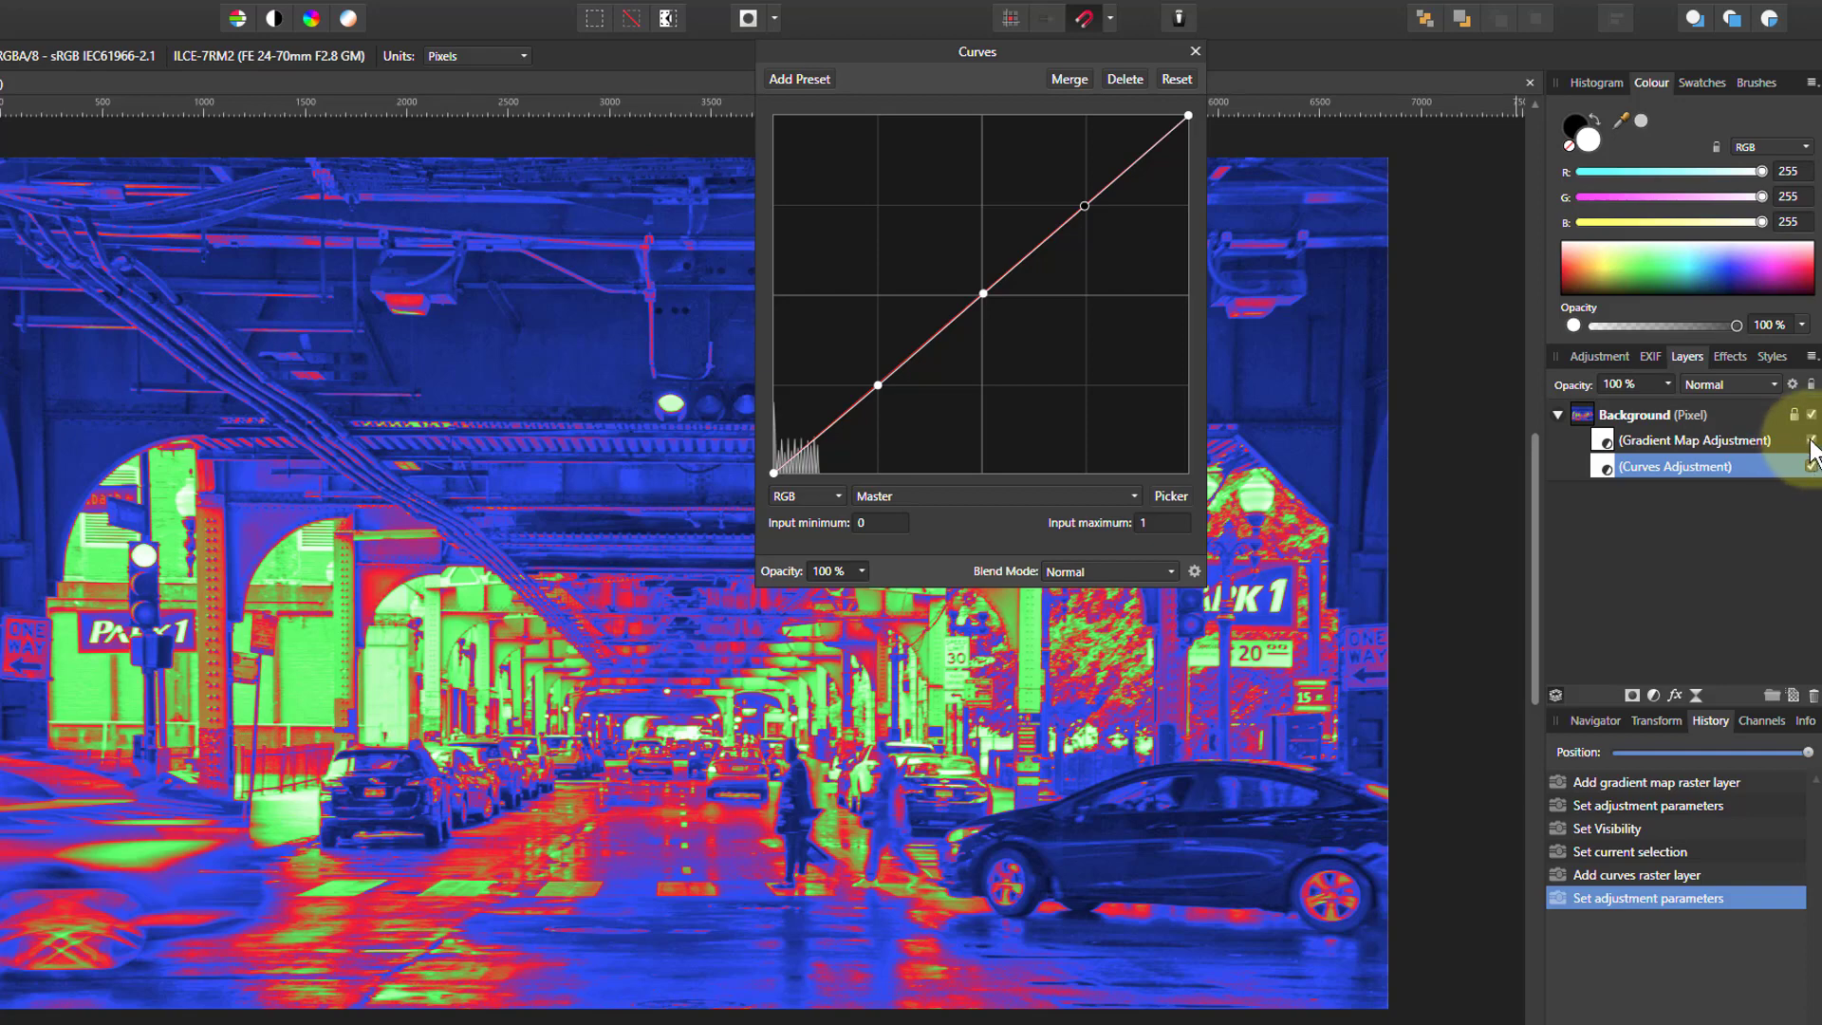
- Hide the Gradient Map adjustment and pull the curve's three-quarter point down below the diagonal to darken the highlights
click(1811, 440)
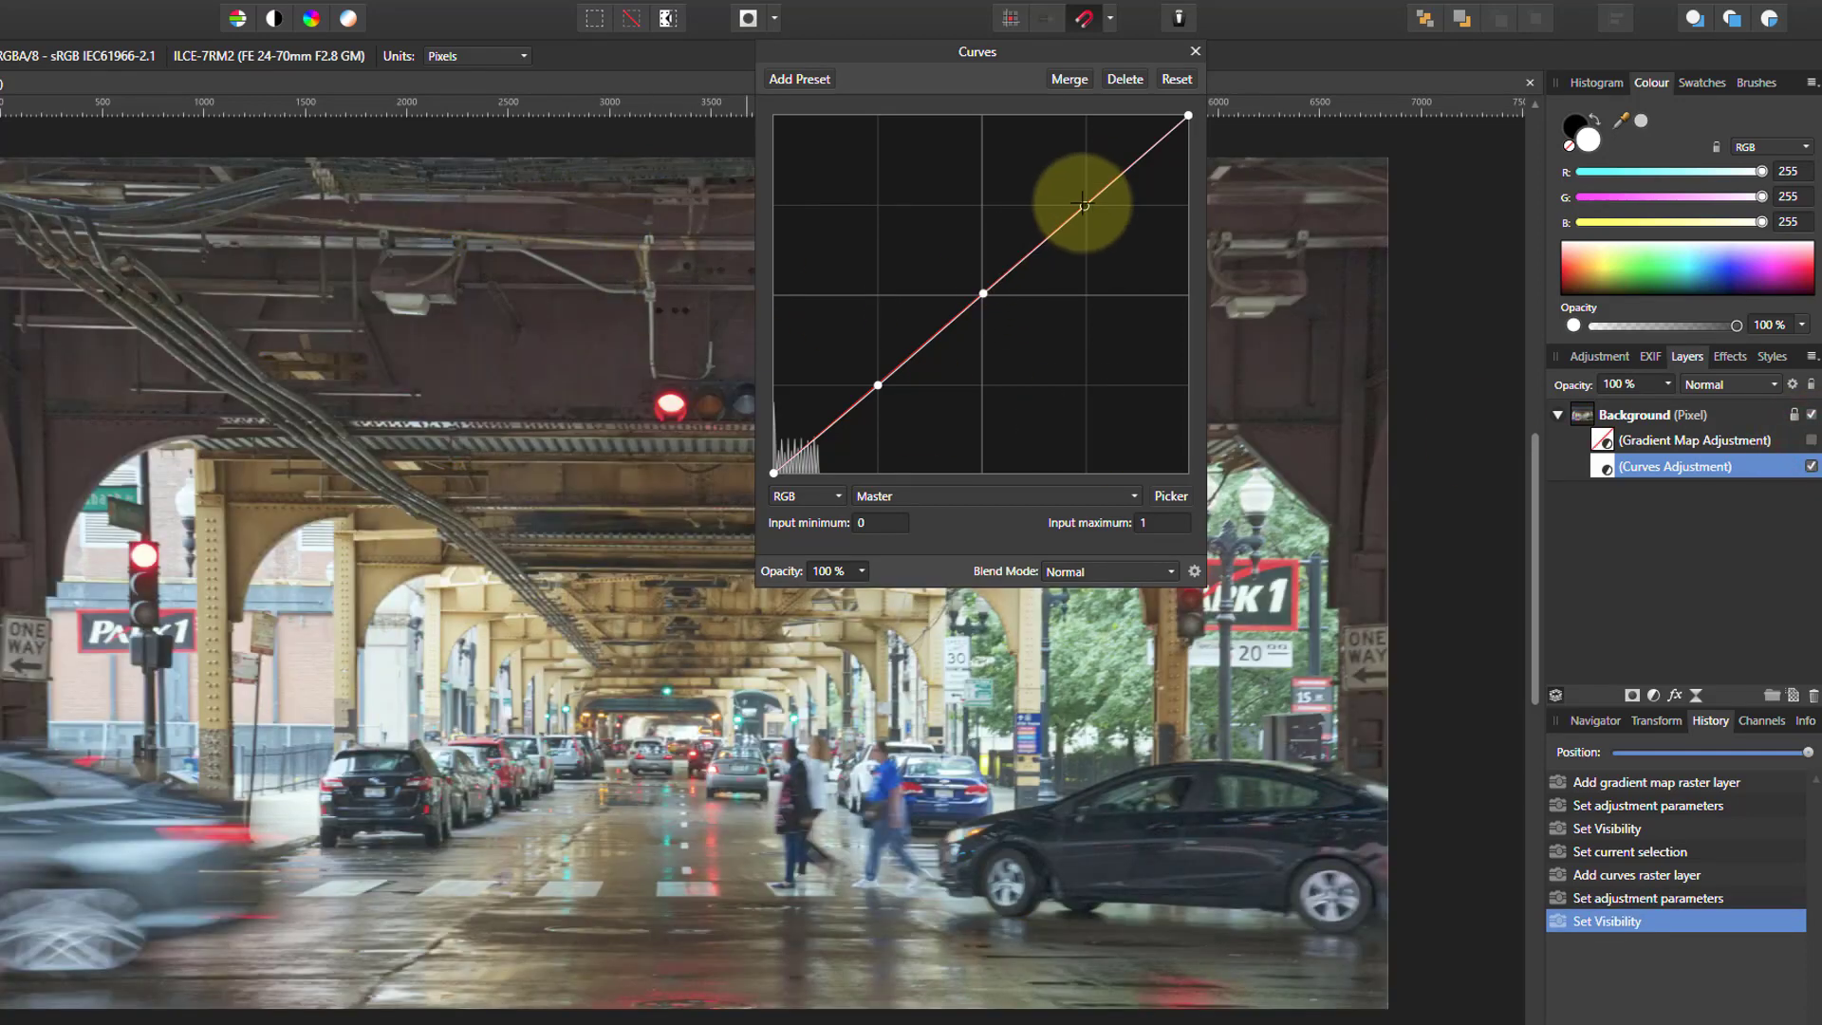
drag(1085, 204, 1122, 229)
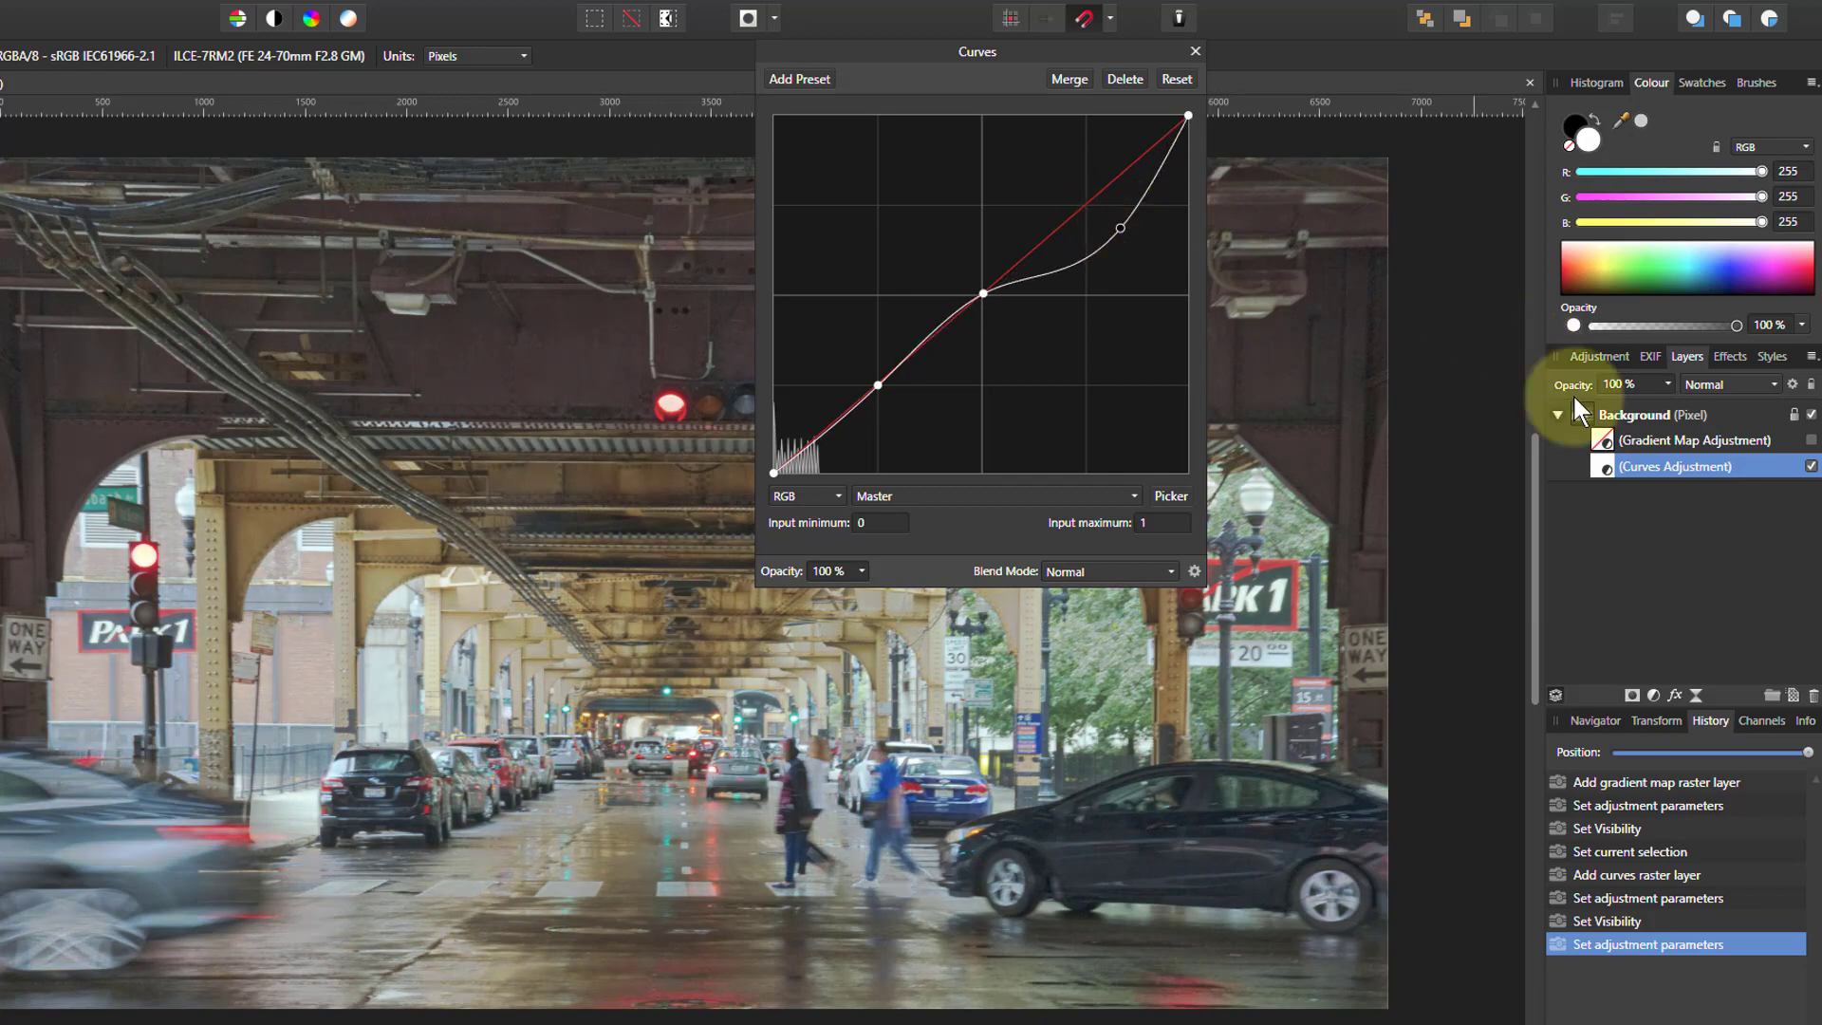
- Show the Gradient Map adjustment again and move the curve's highlight point back closer to the diagonal
double_click(1604, 438)
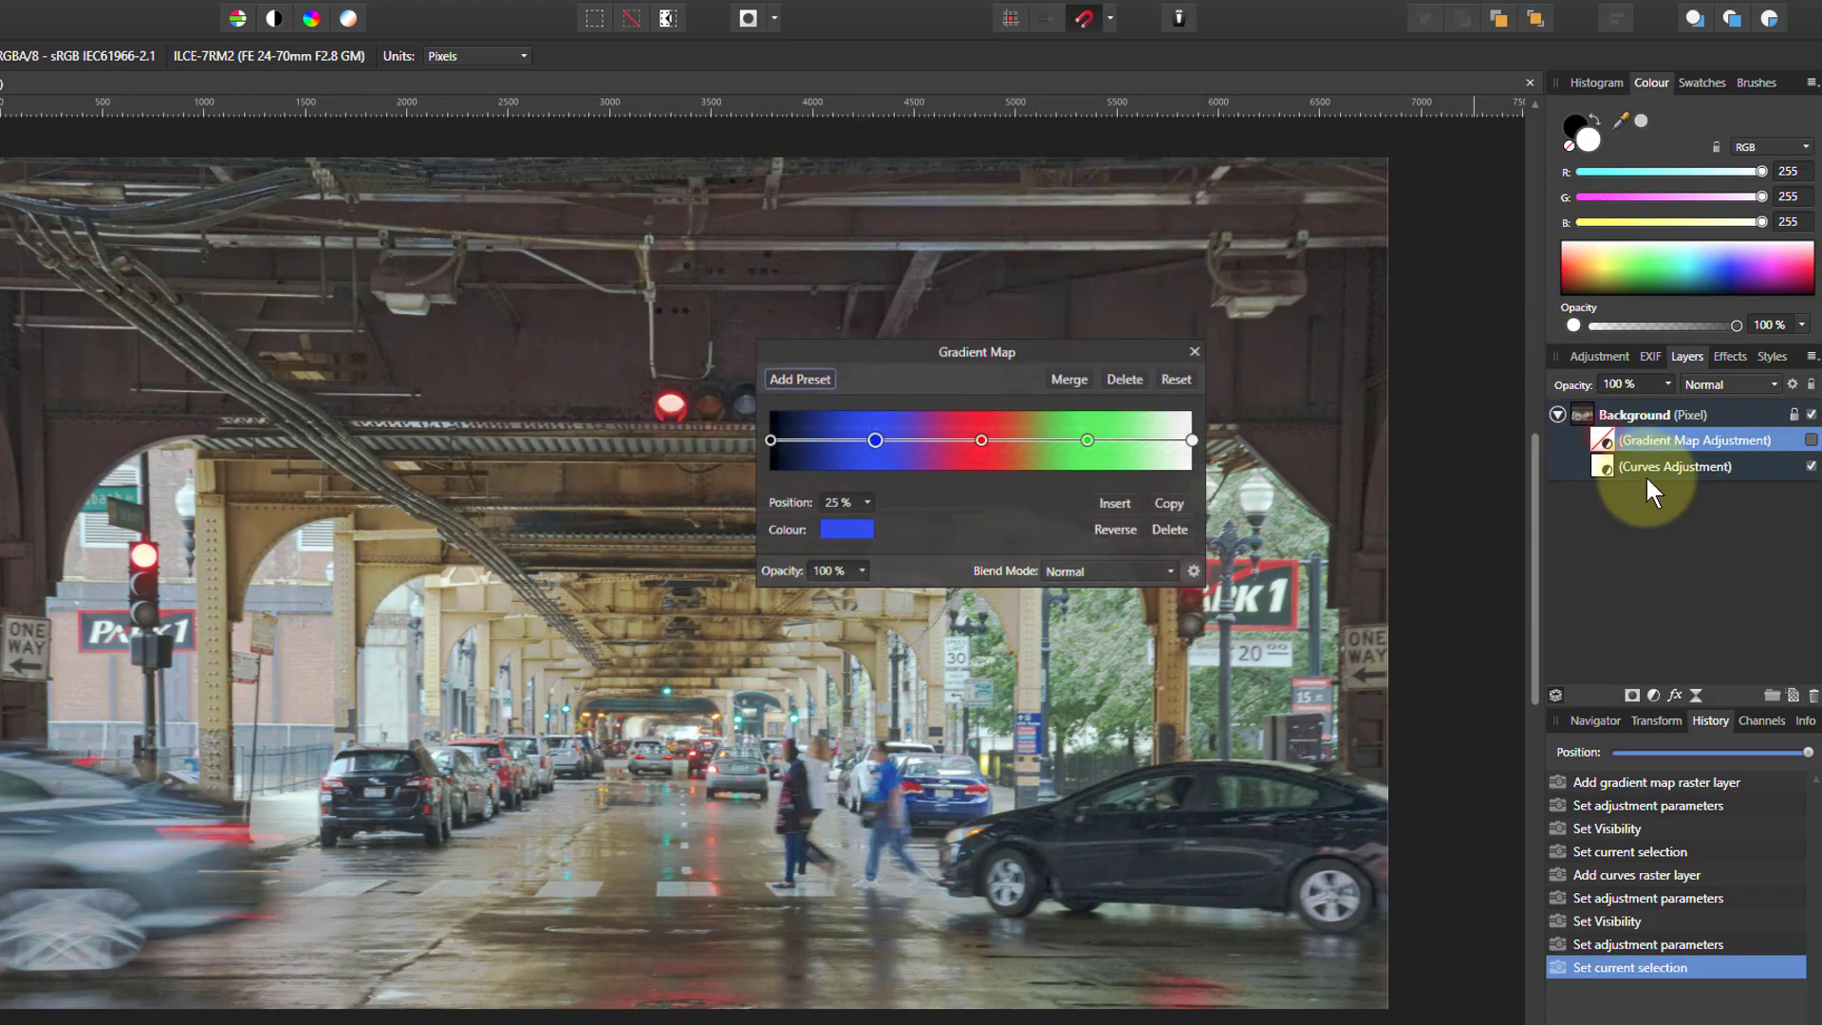
click(1811, 440)
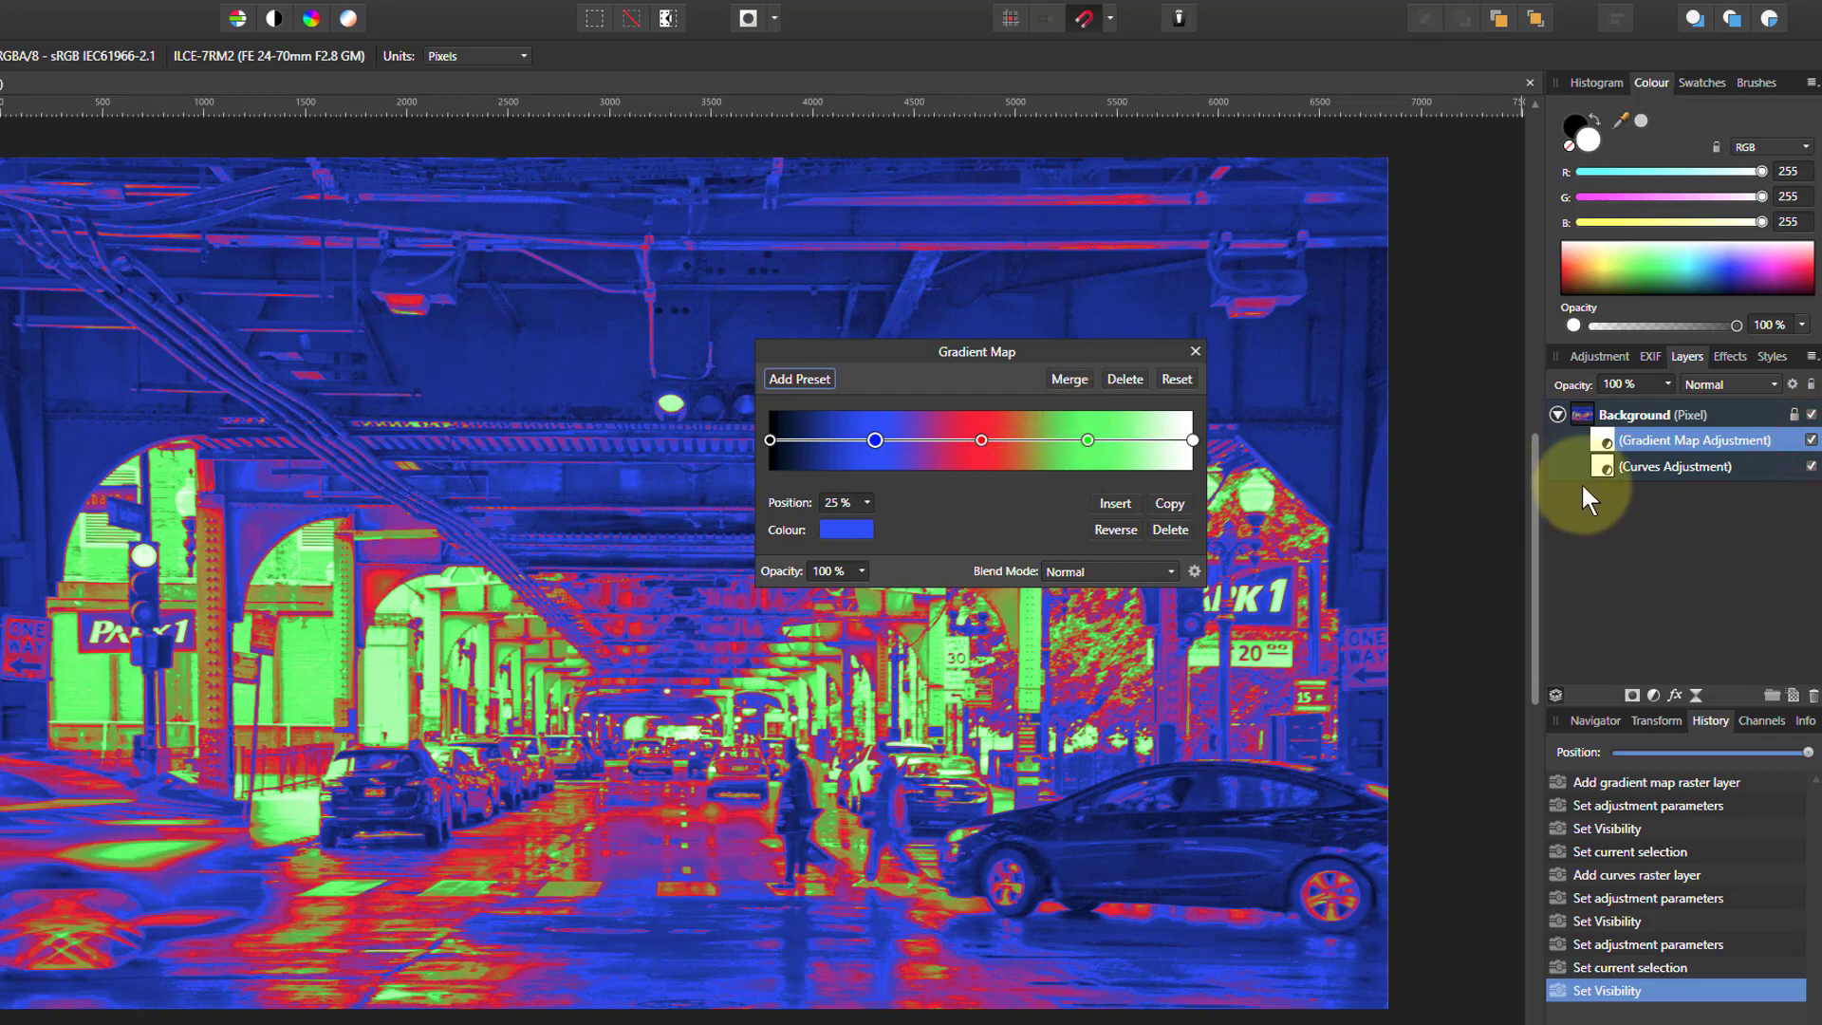
double_click(1604, 463)
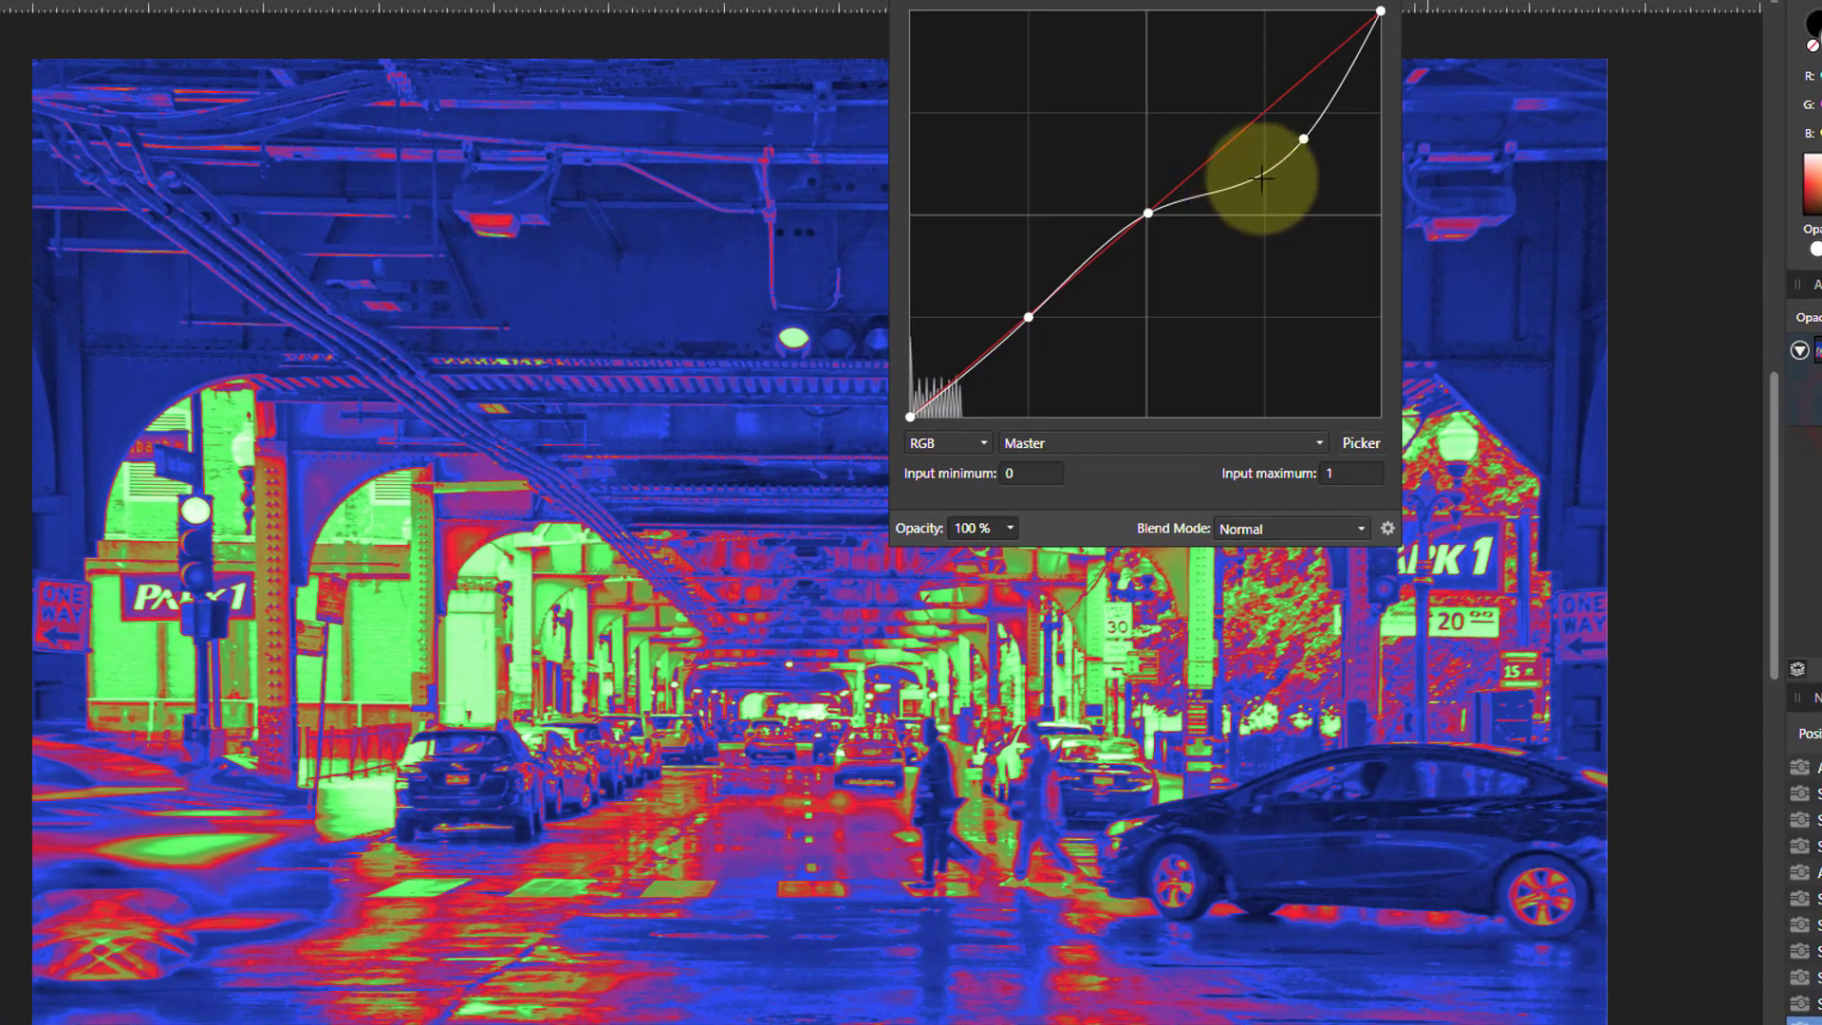
mouse_move(1302, 139)
mouse_down()
mouse_move(1248, 92)
mouse_move(1323, 135)
mouse_move(1254, 71)
mouse_move(1307, 111)
mouse_move(1283, 97)
mouse_move(1287, 118)
mouse_up()
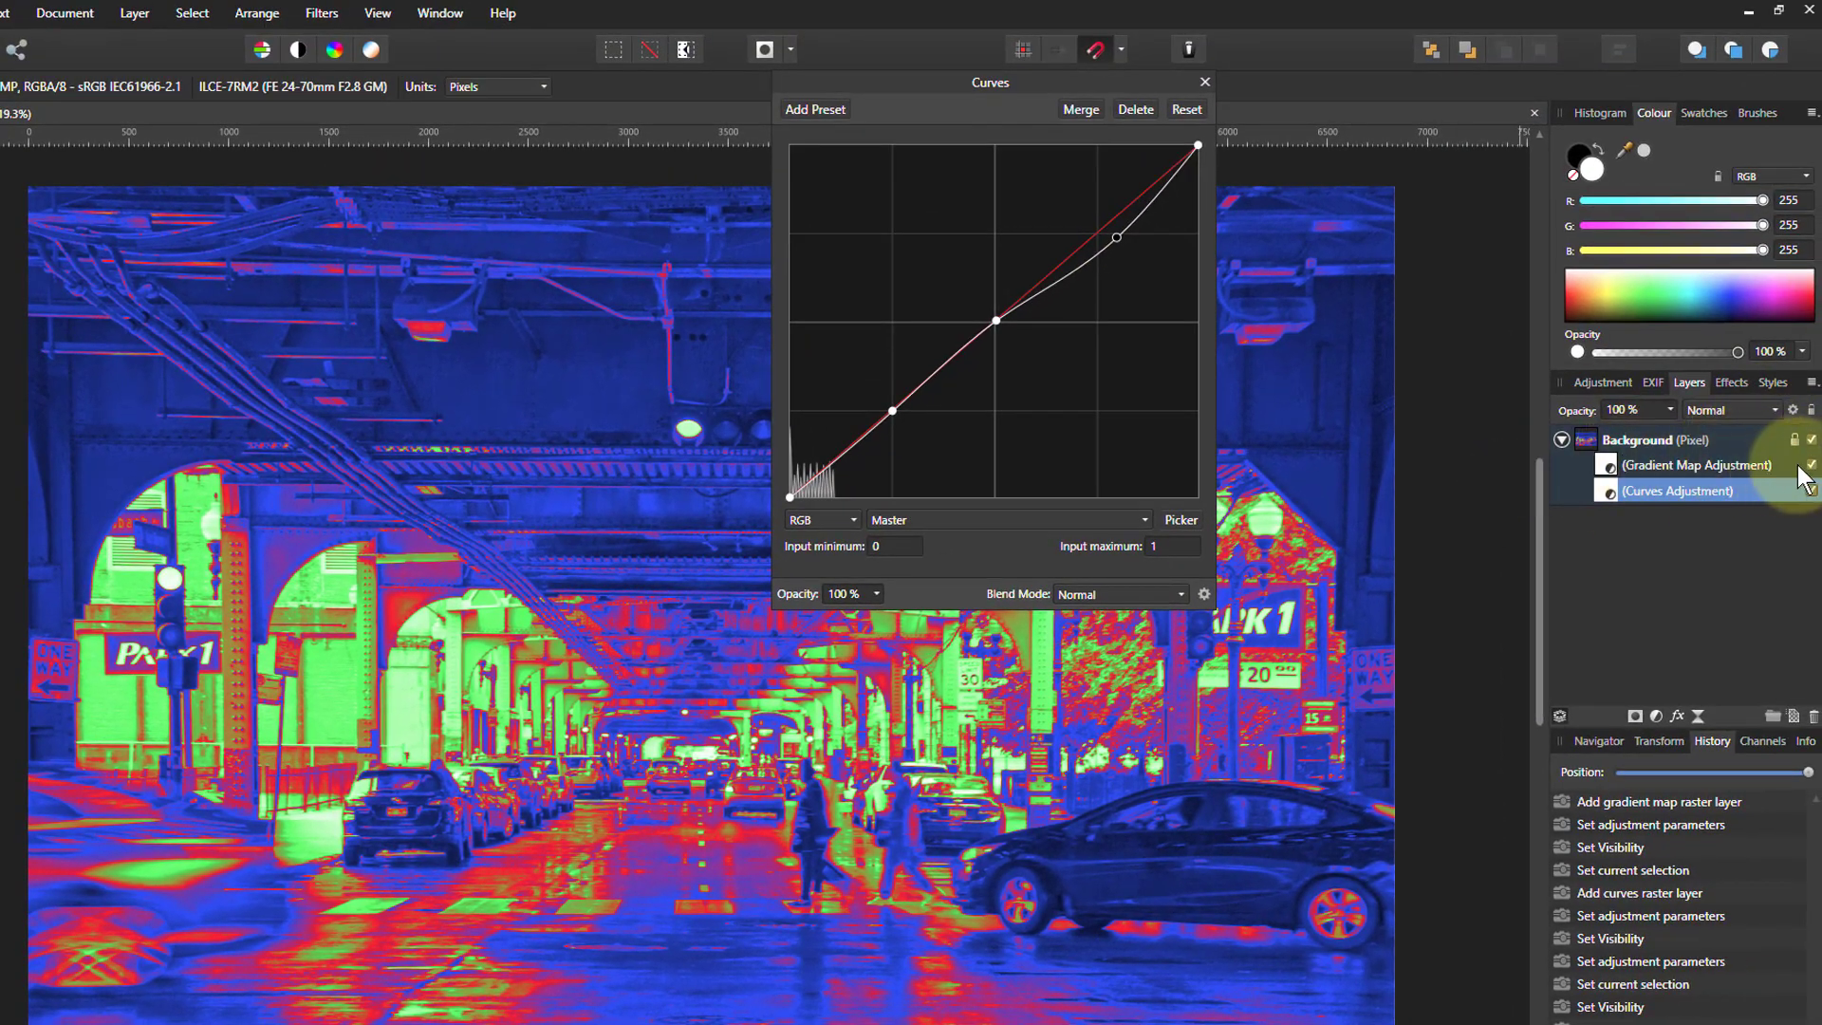
- Hide the Gradient Map adjustment to examine the photo with the Curves change, and show it again
click(1810, 465)
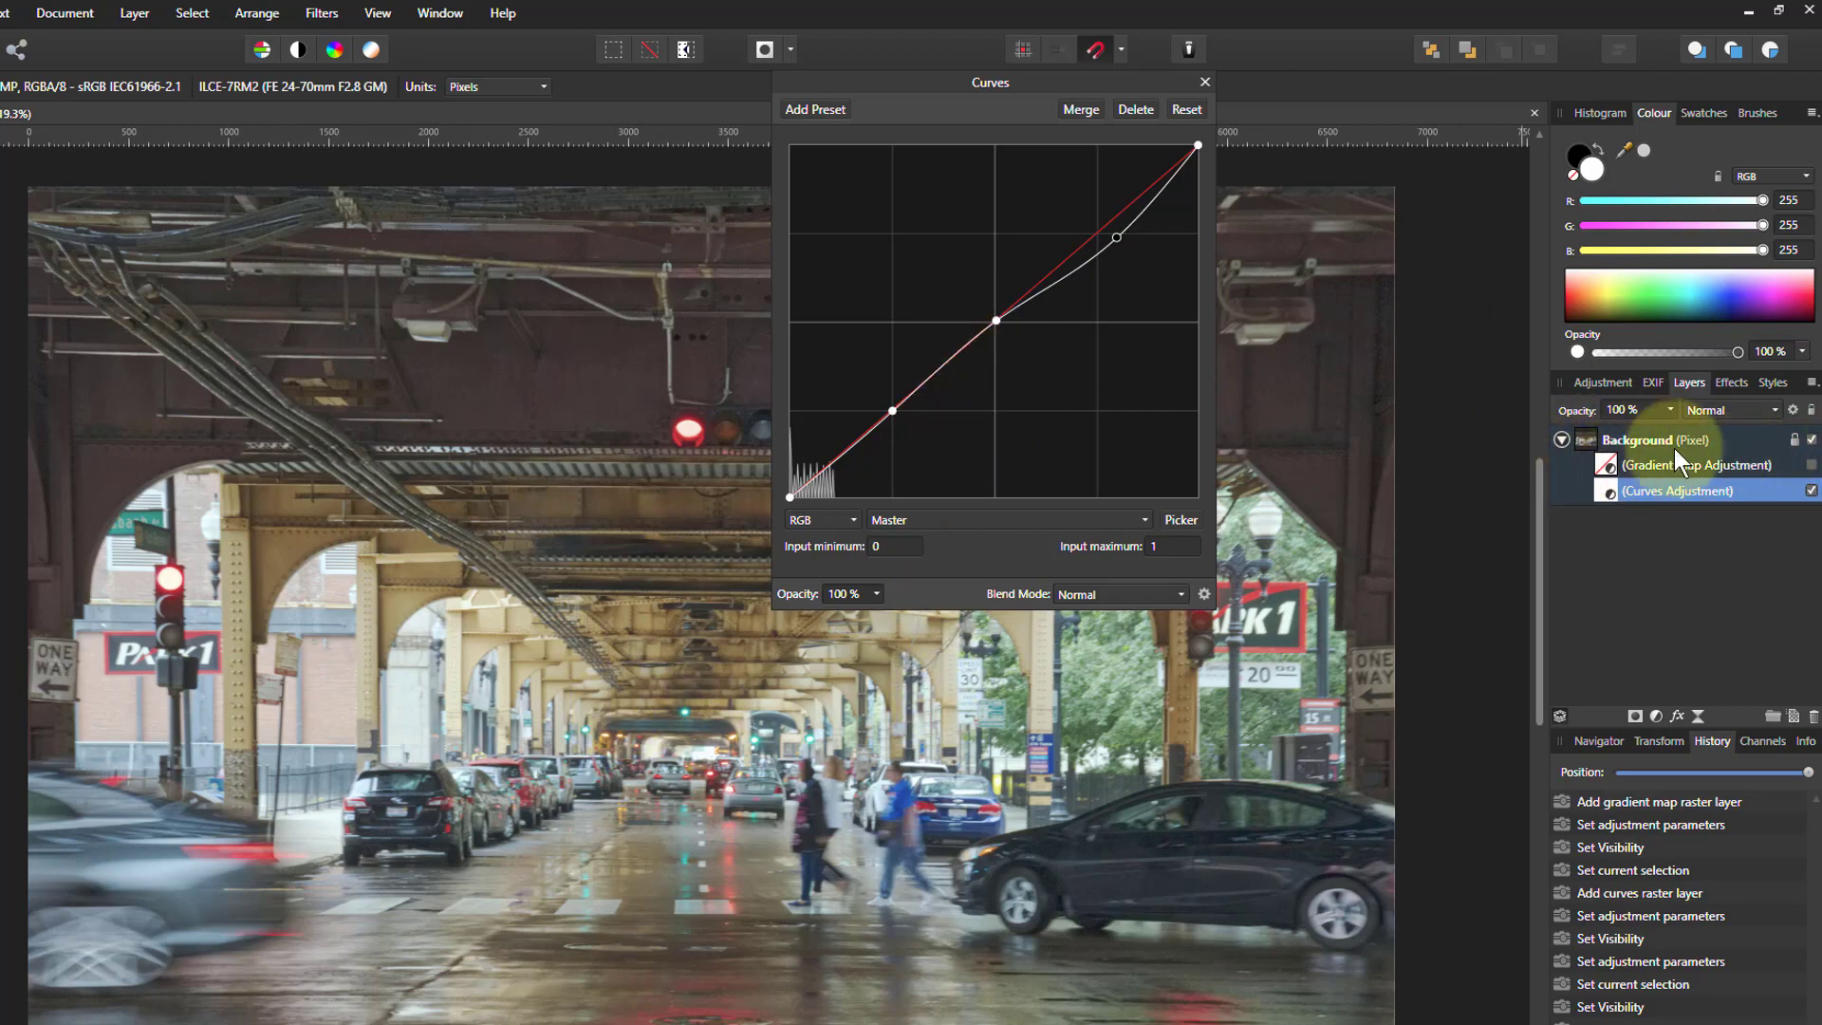
click(1810, 465)
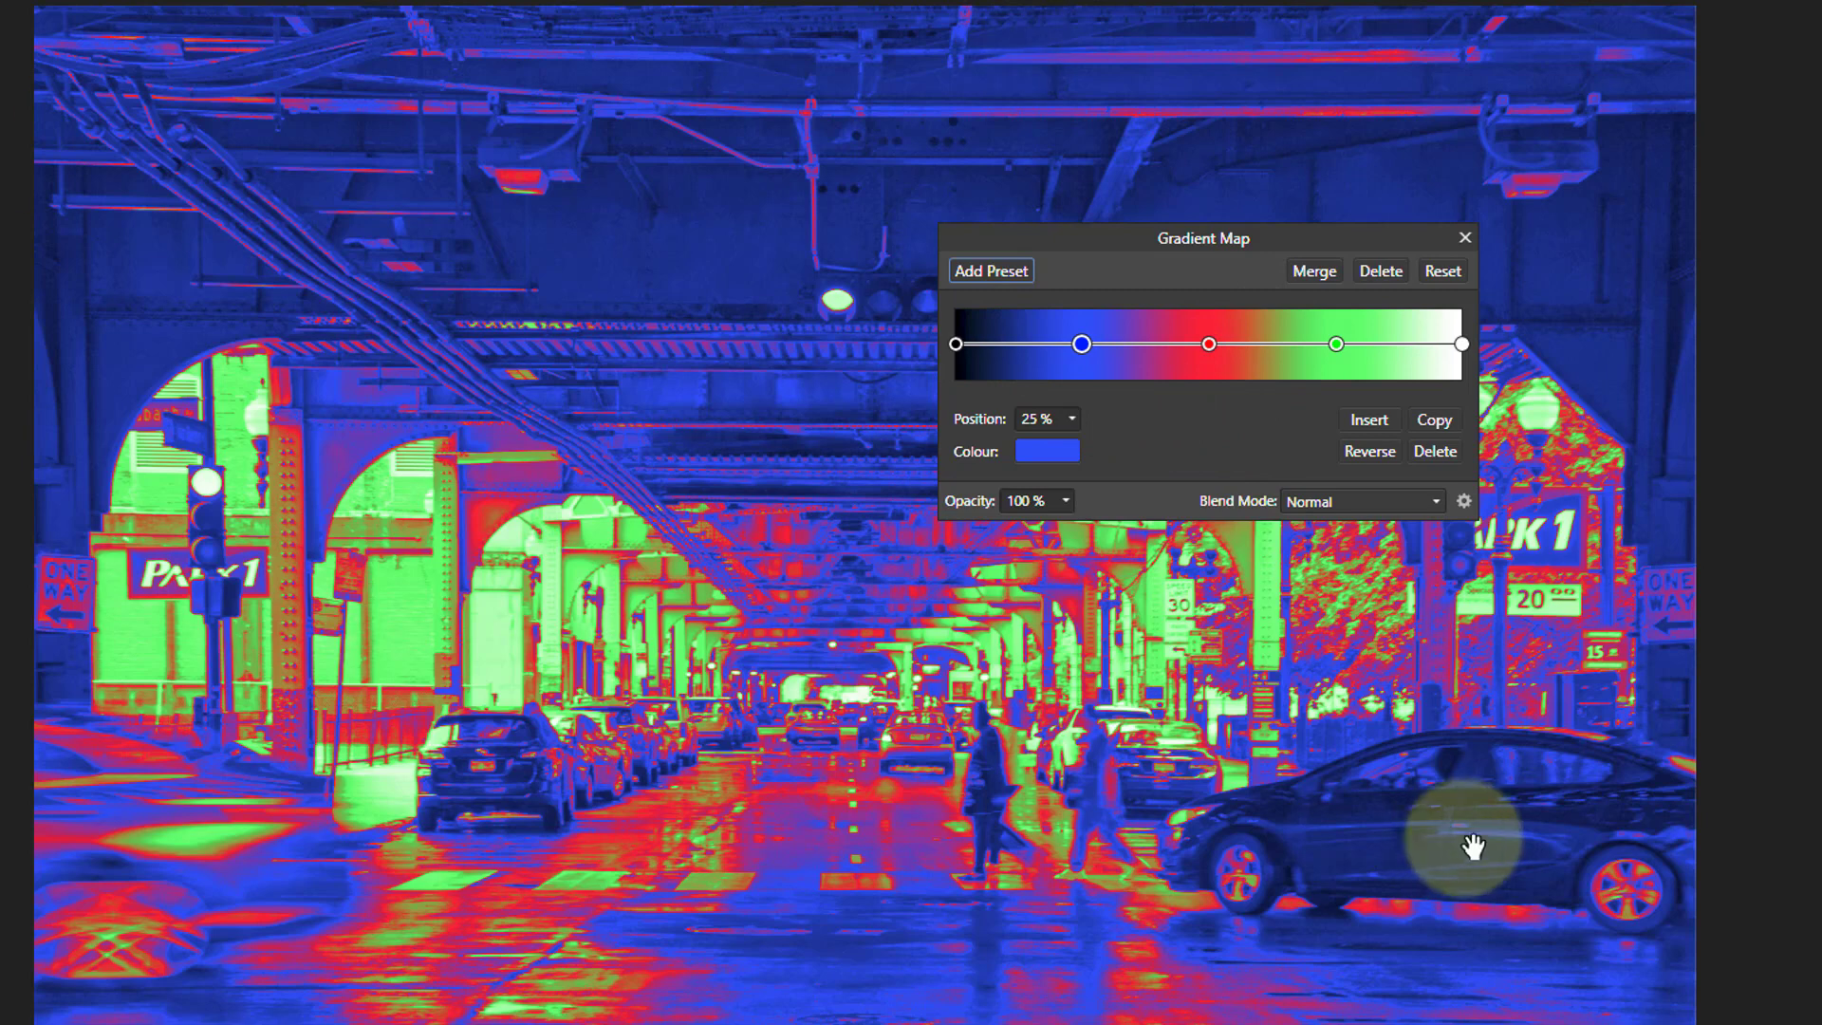
- Add a gradient stop at 12% between the black and blue stops and colour it purple, RGB 84, 0, 160
click(1016, 344)
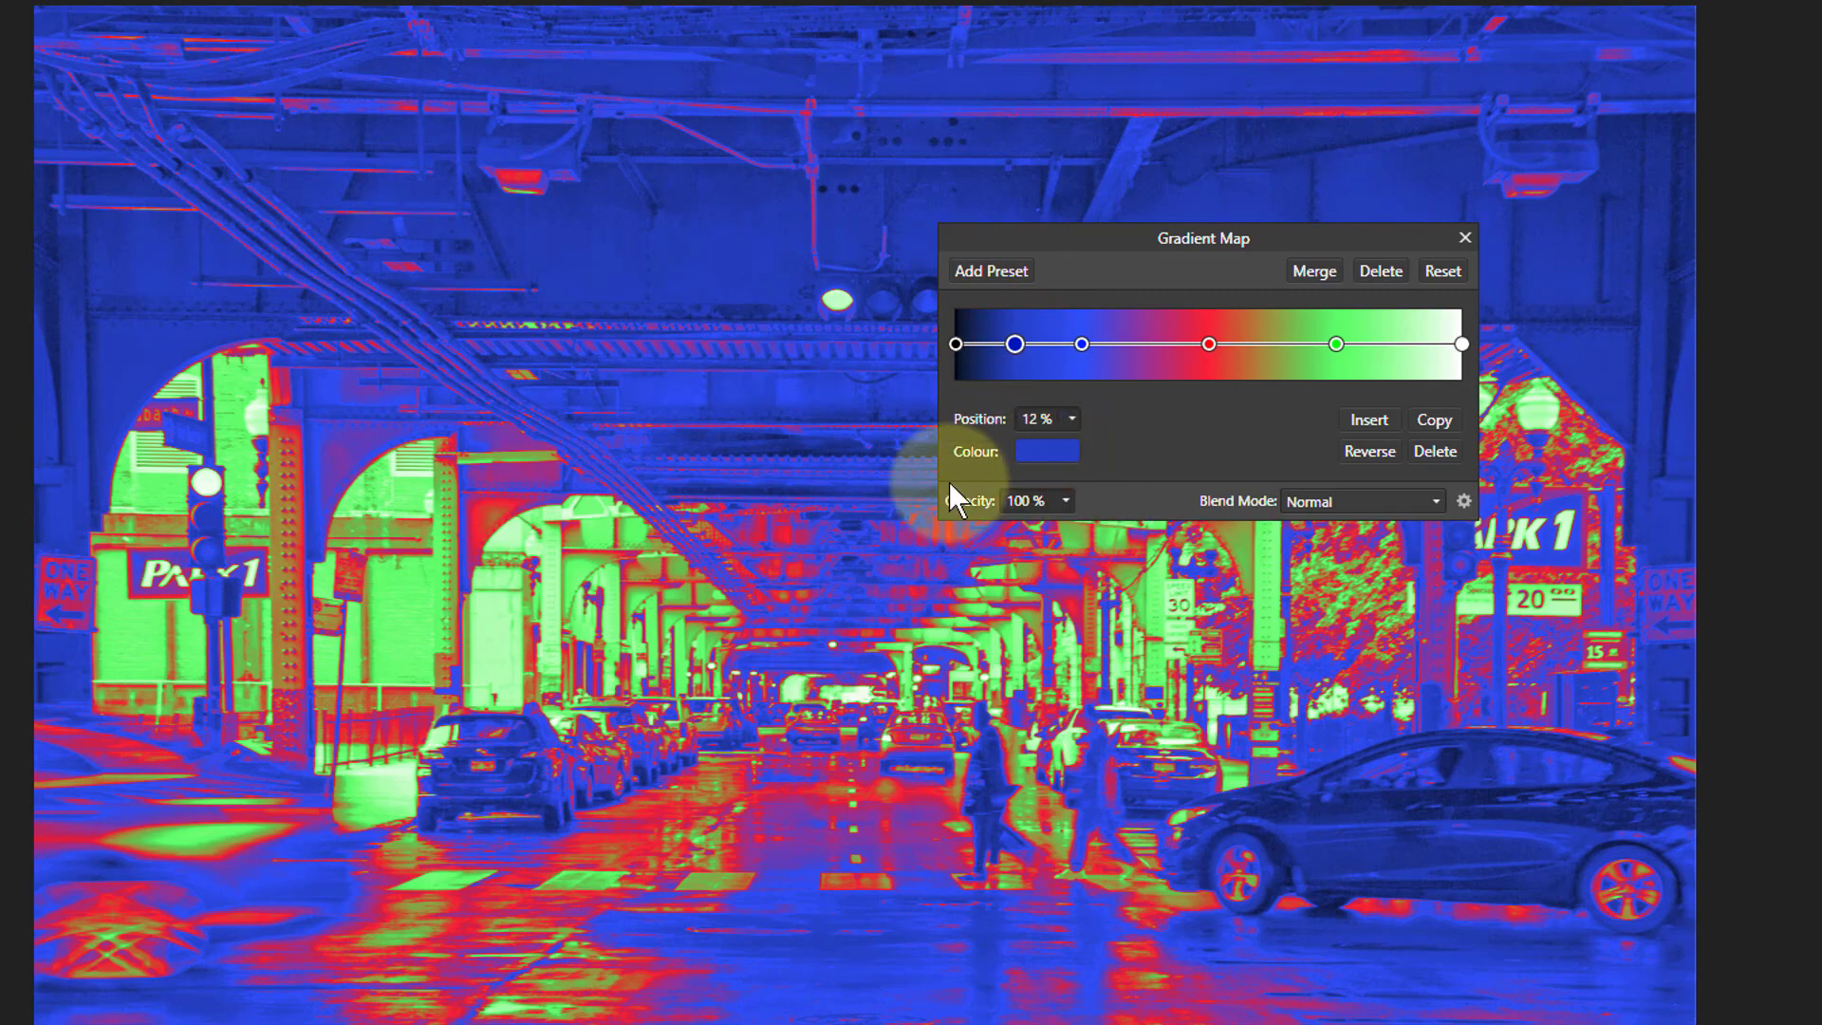
click(1044, 452)
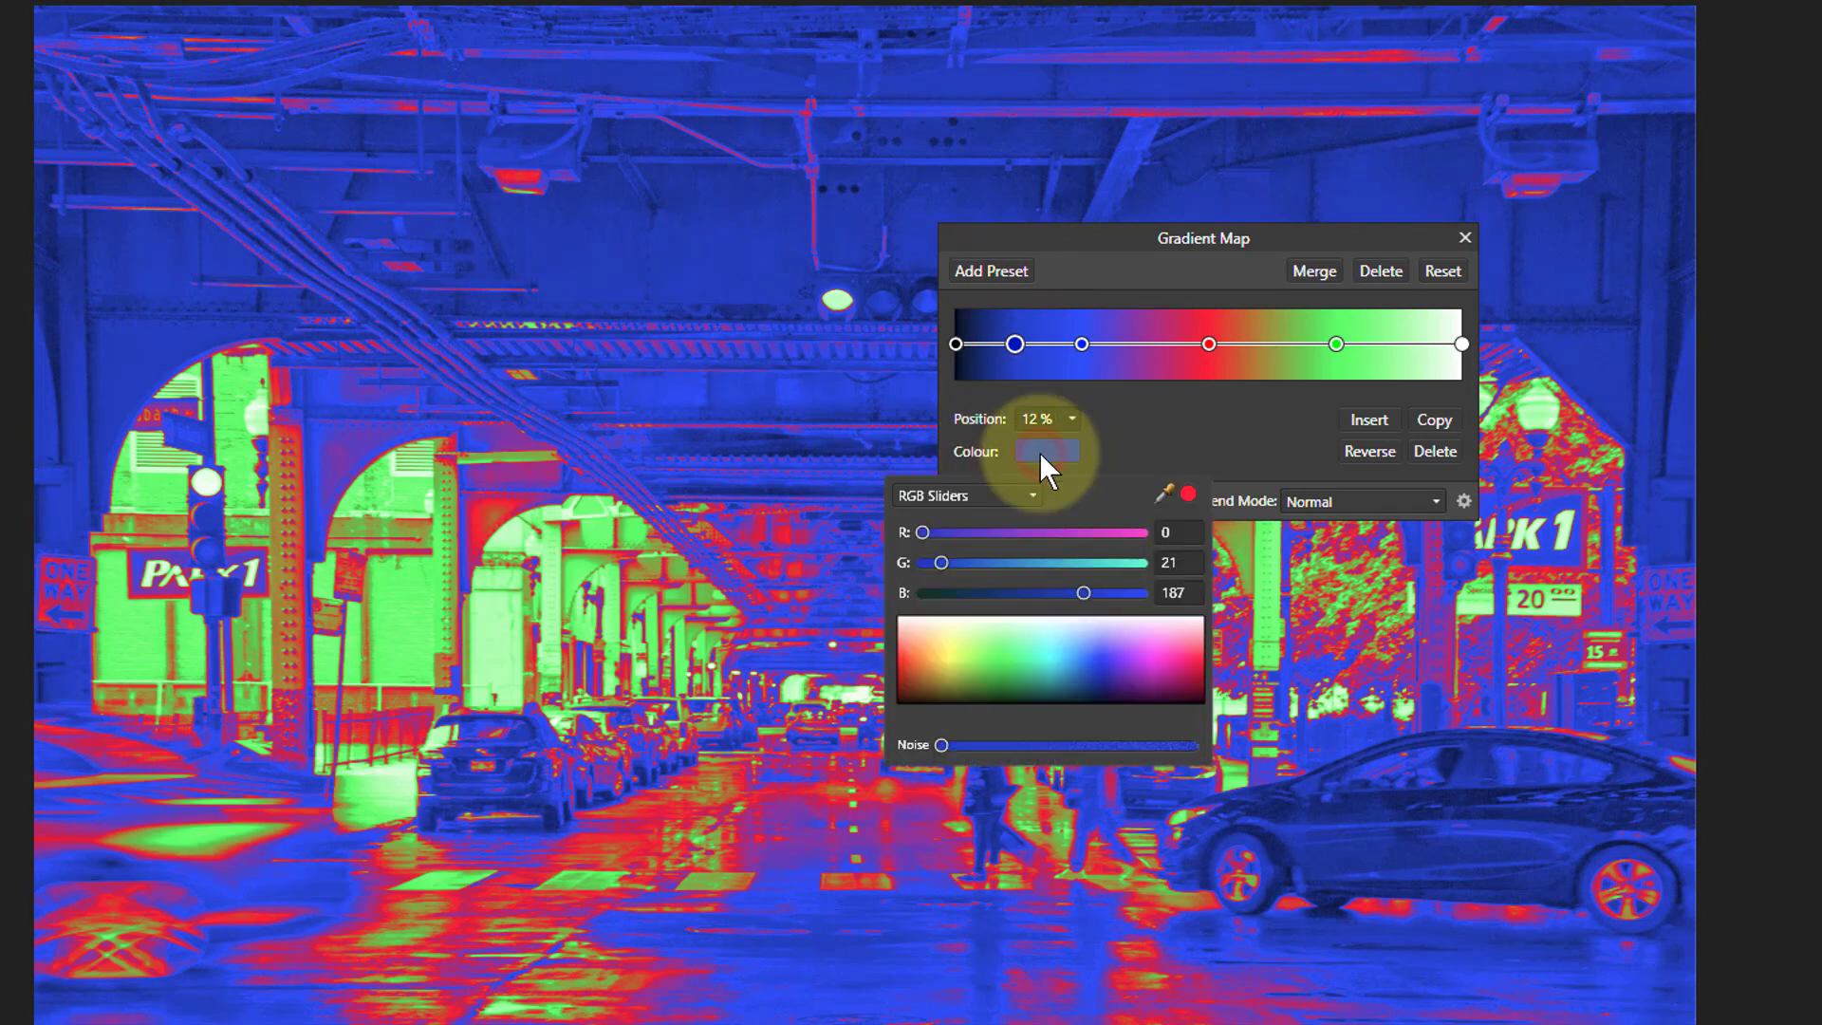
click(1120, 533)
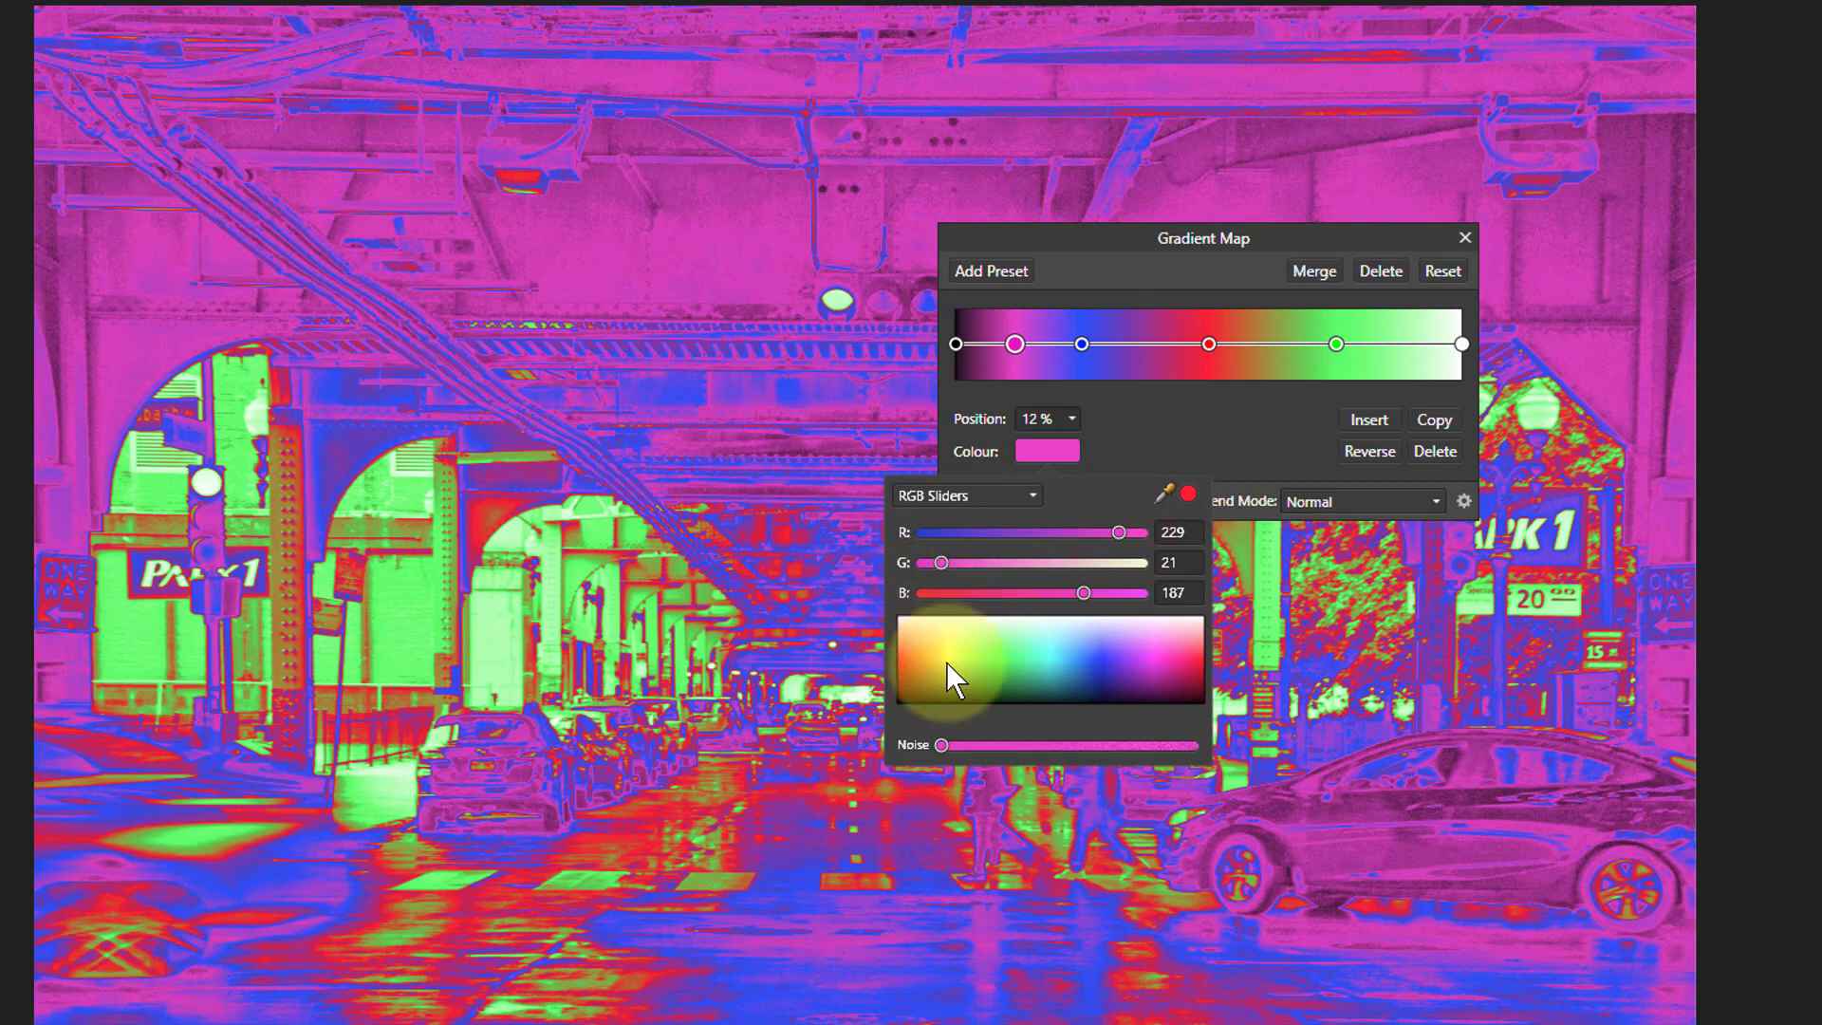
drag(1130, 670, 1139, 680)
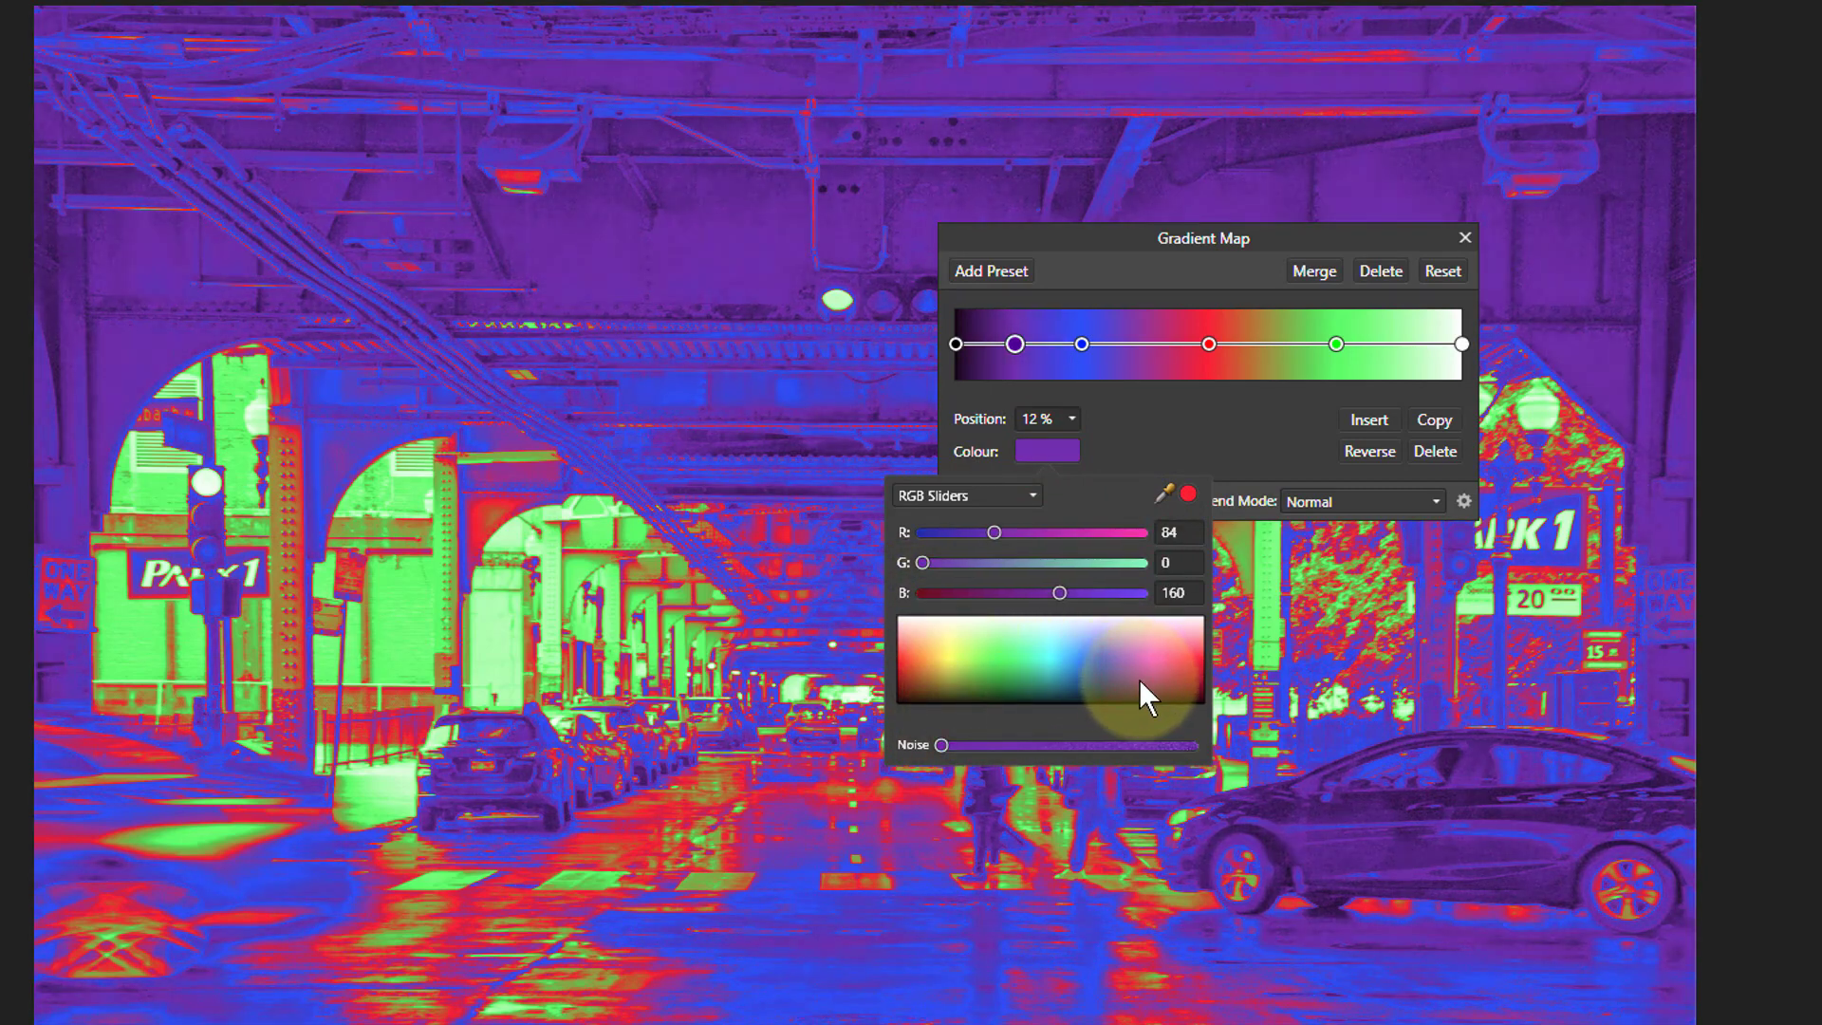
- Add a gradient stop at 37% between the blue and red stops and colour it cyan, RGB 0, 187, 197
click(1141, 344)
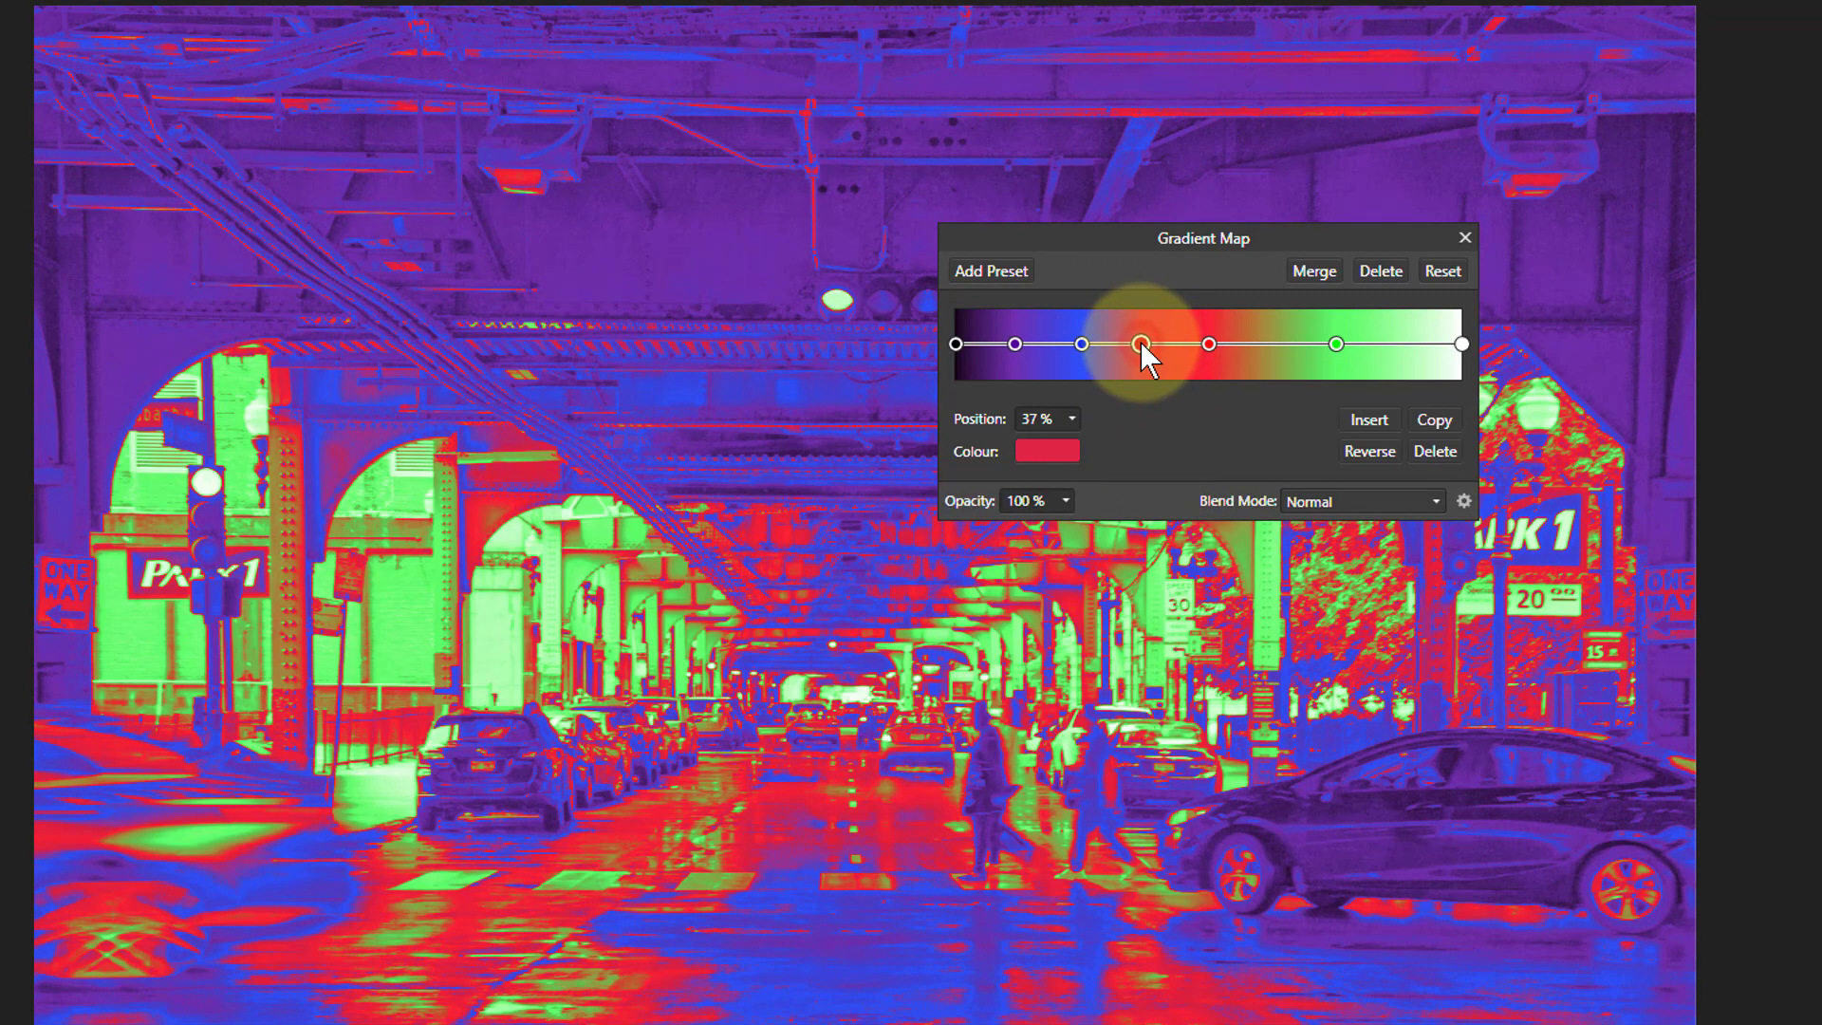
click(1055, 448)
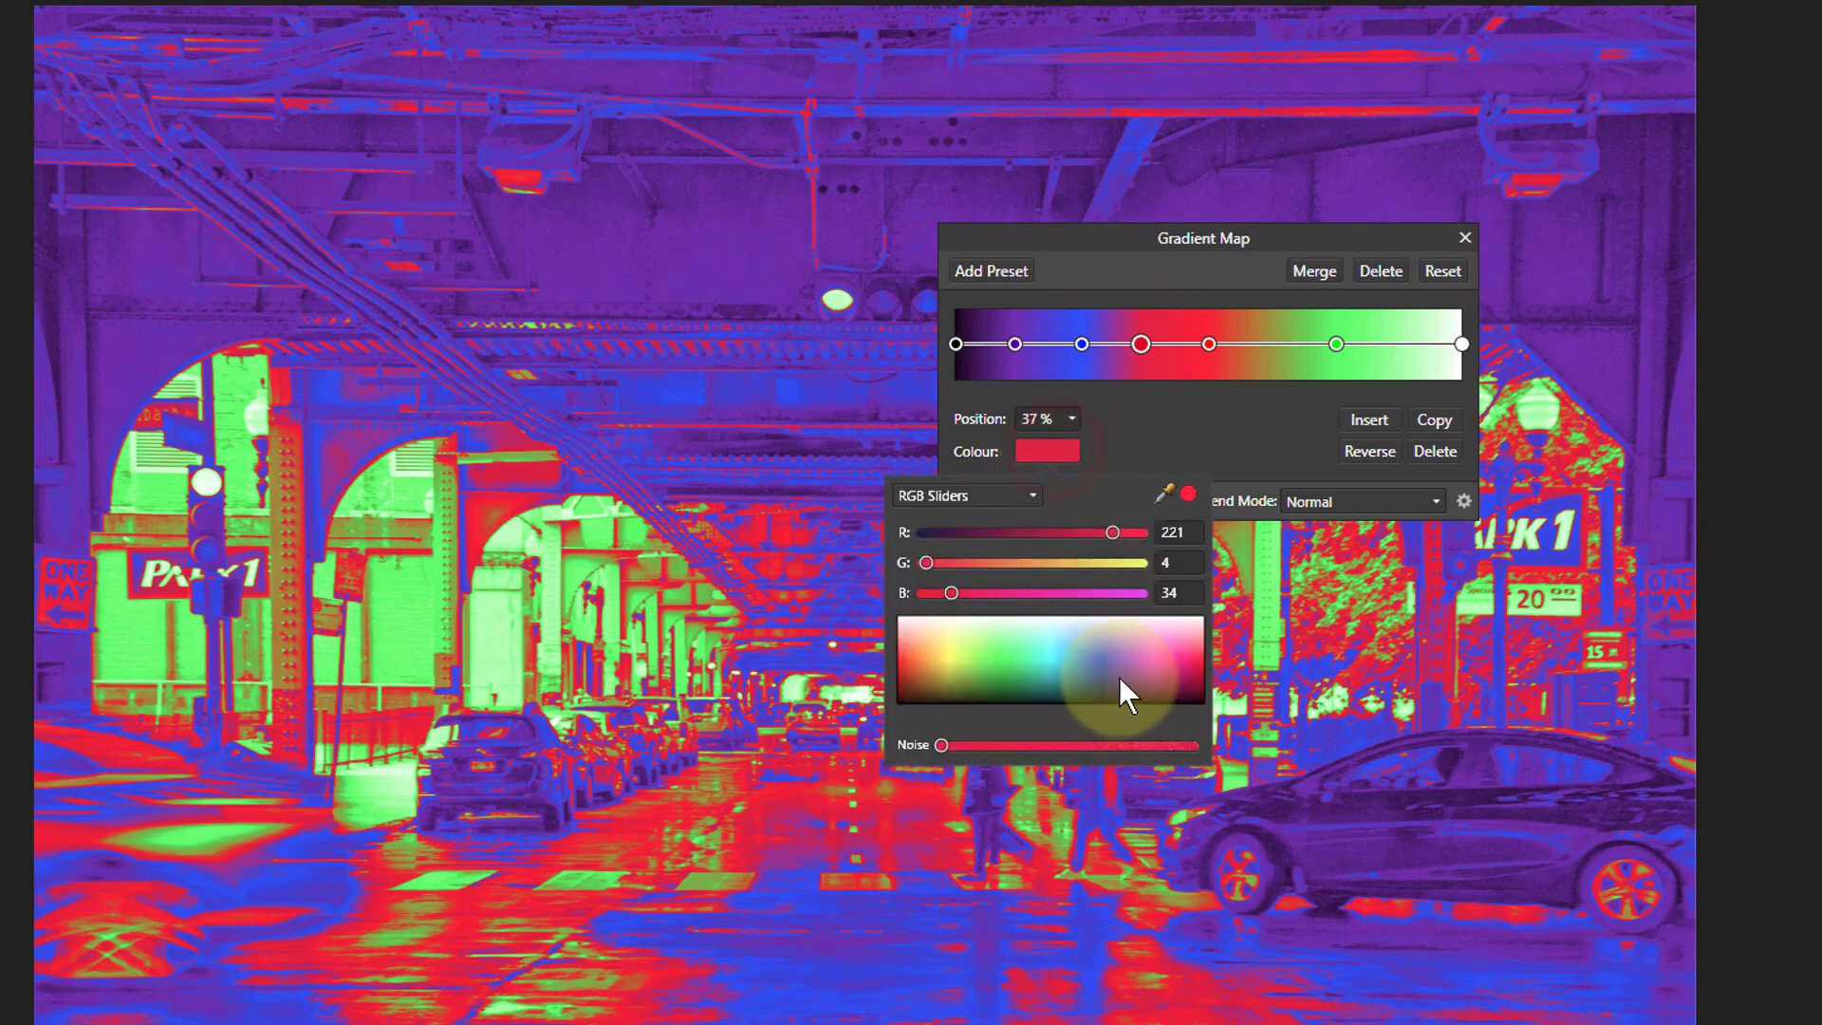
drag(1119, 676, 1054, 670)
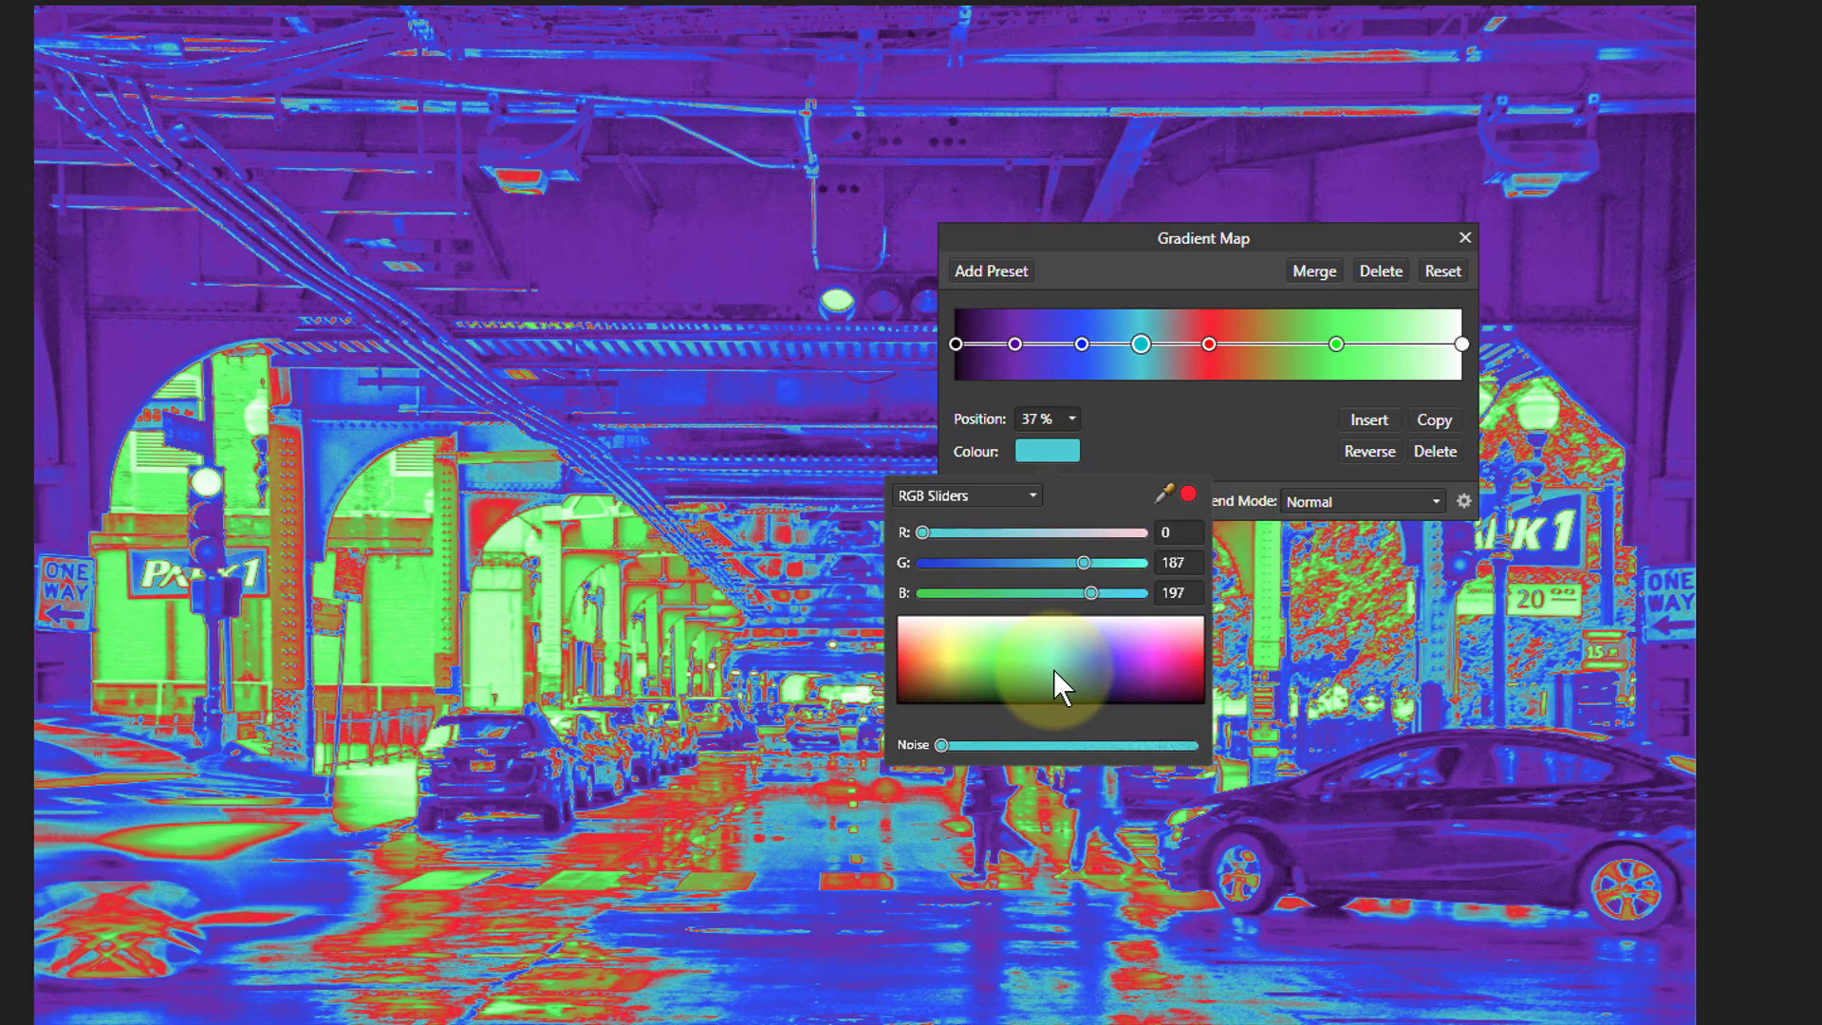
click(1098, 233)
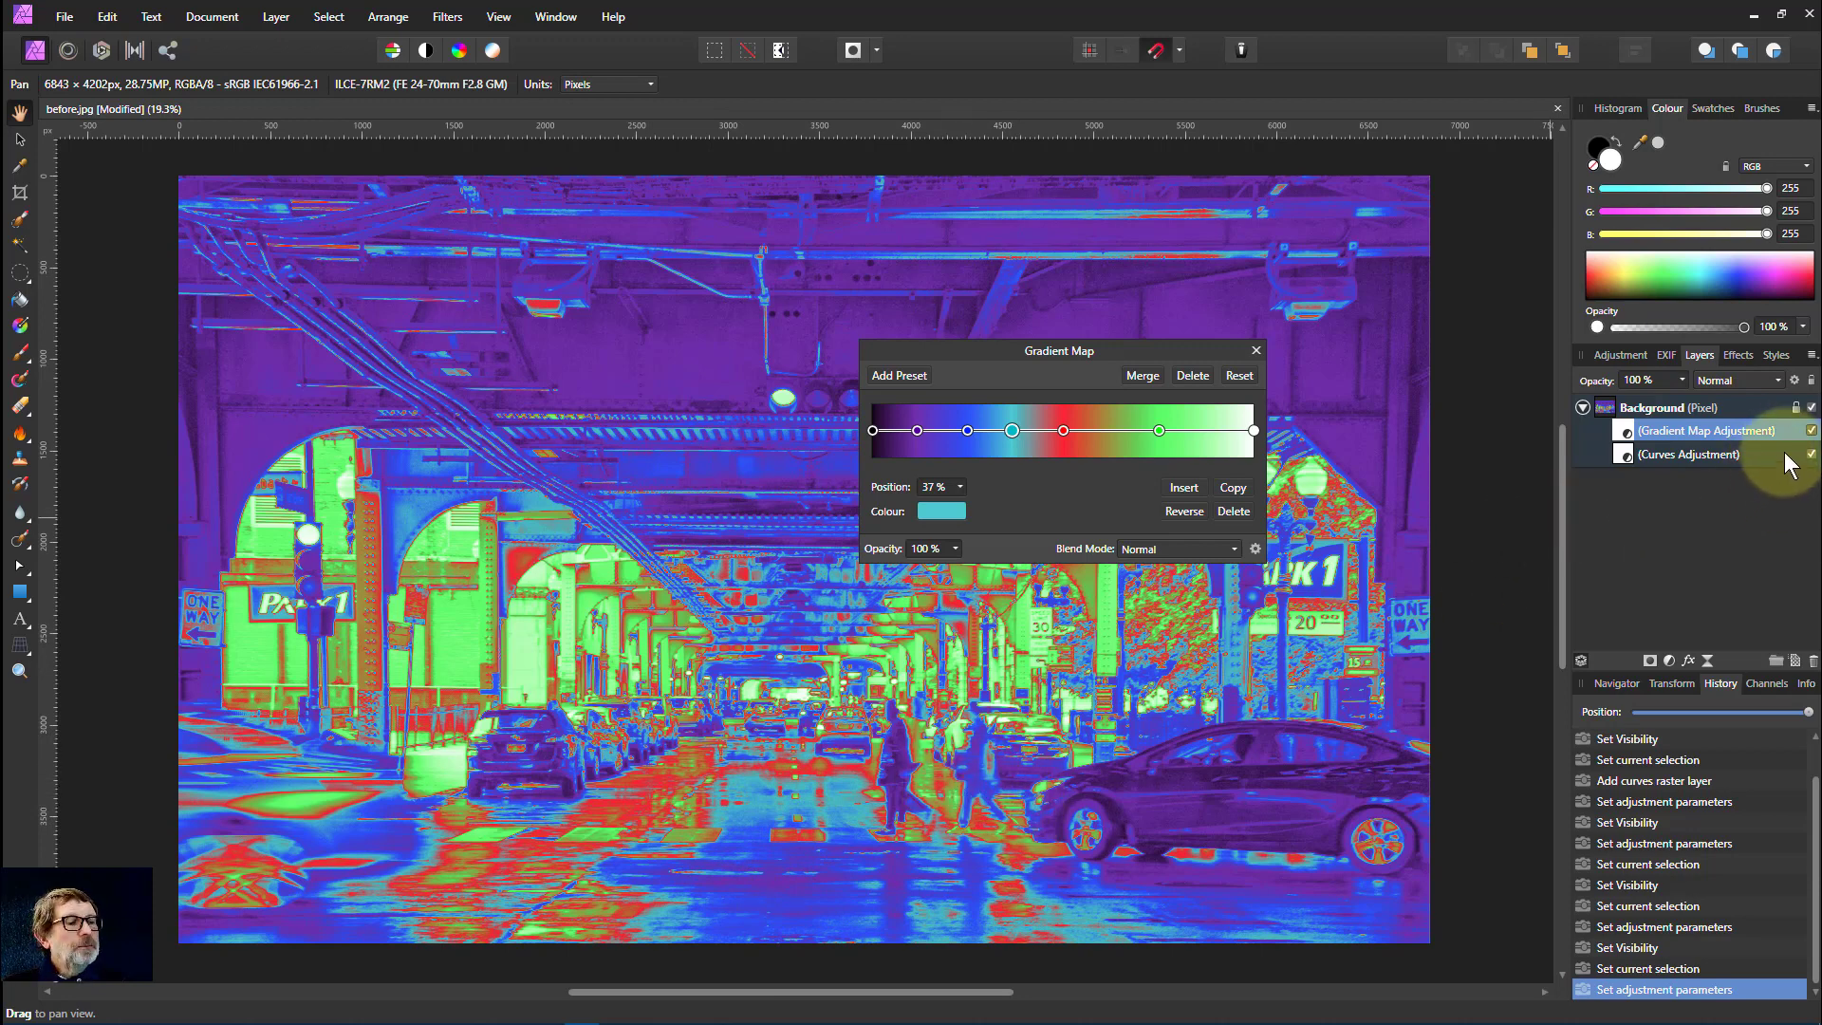
- Toggle the Gradient Map adjustment off and on twice to compare the photo with its colour-coded tones
click(1812, 431)
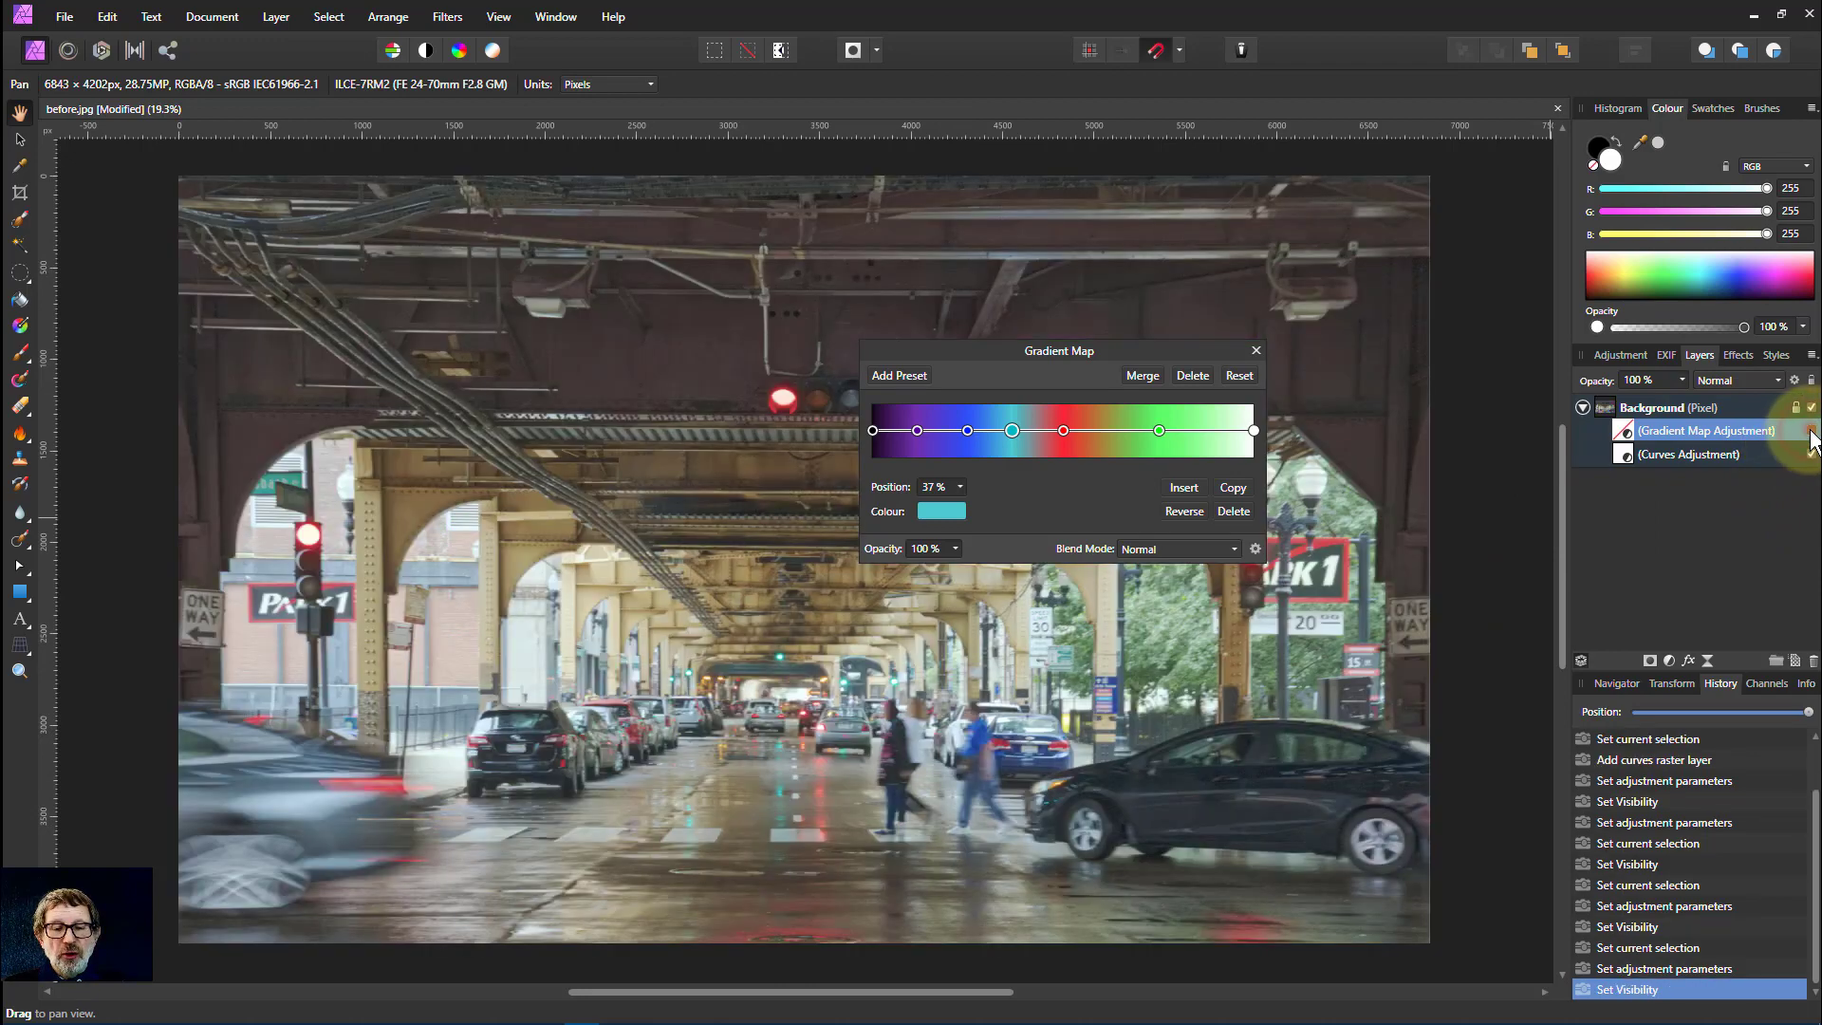
click(1811, 431)
click(1812, 431)
click(1811, 431)
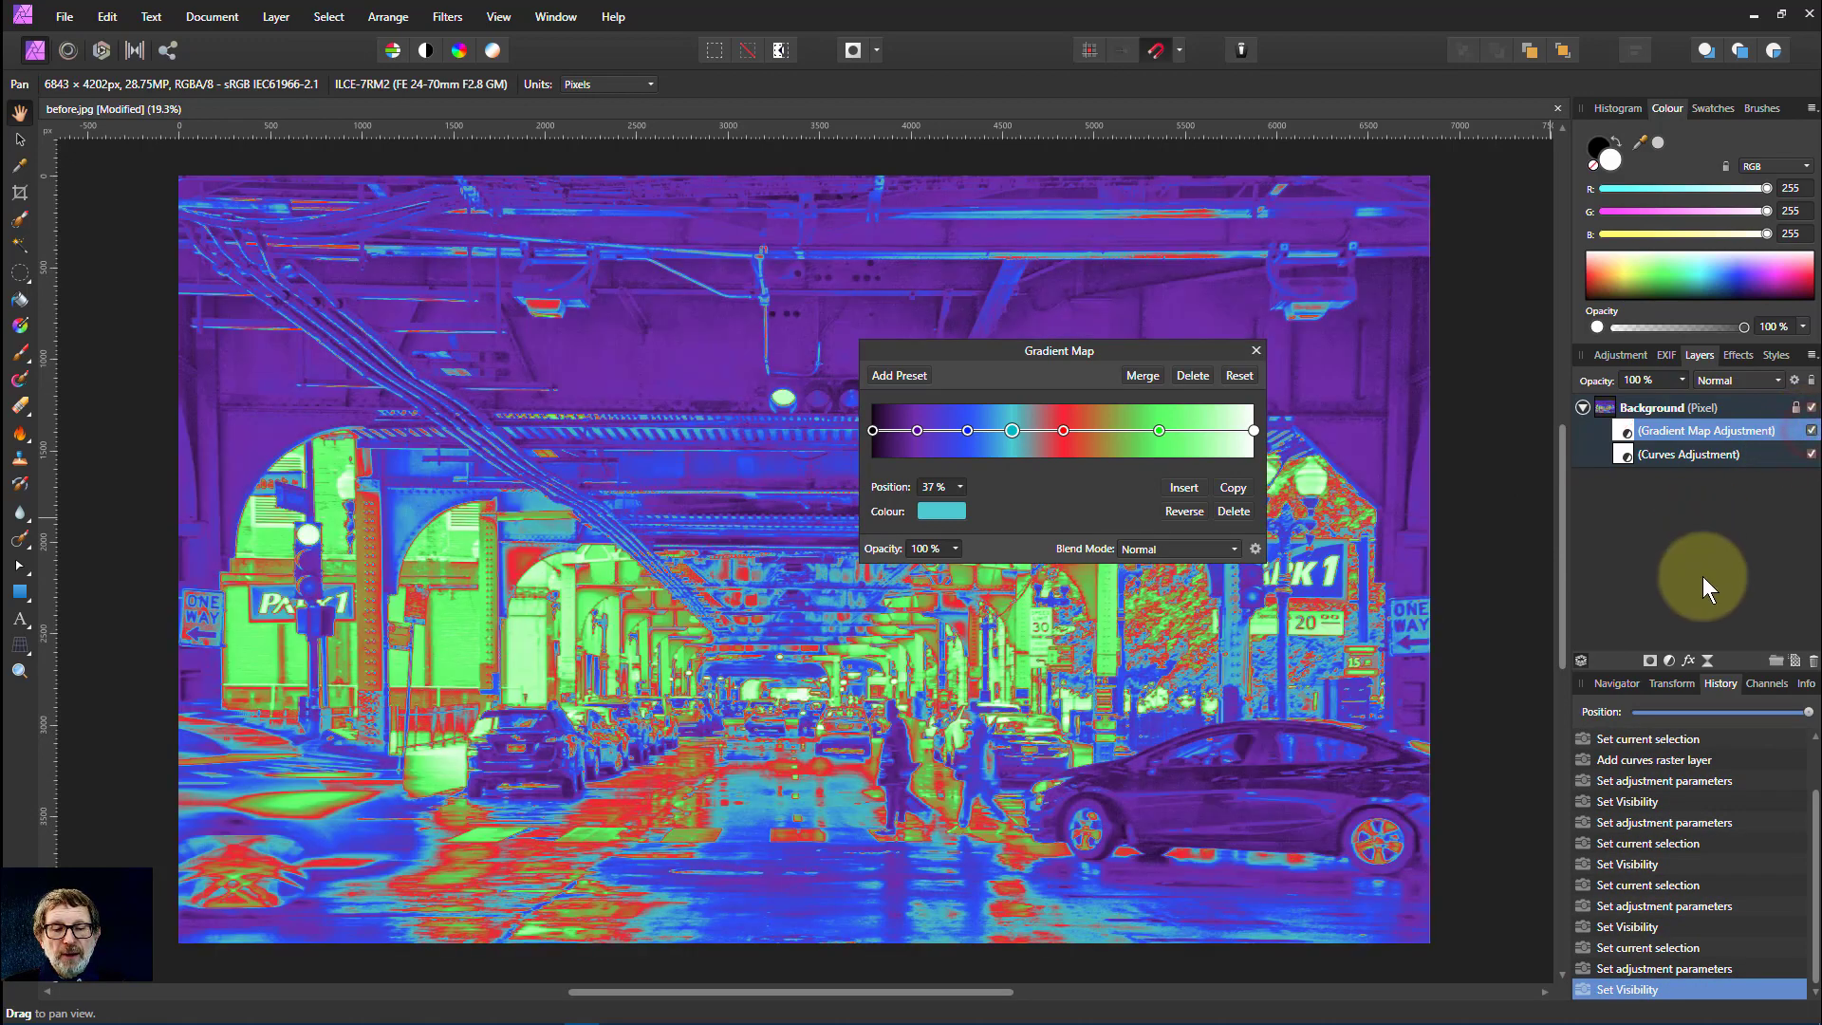